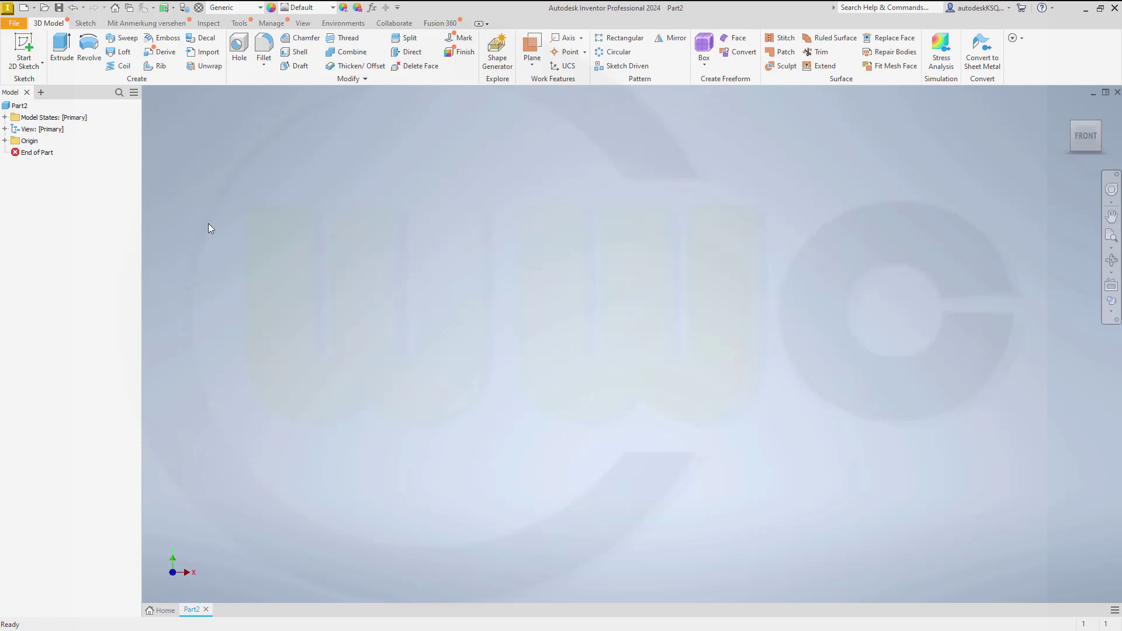
Sketch a 50 mm diameter circle at the origin of the XY plane and finish Sketch1
{"action": "left_click", "coordinate": [24, 50]}
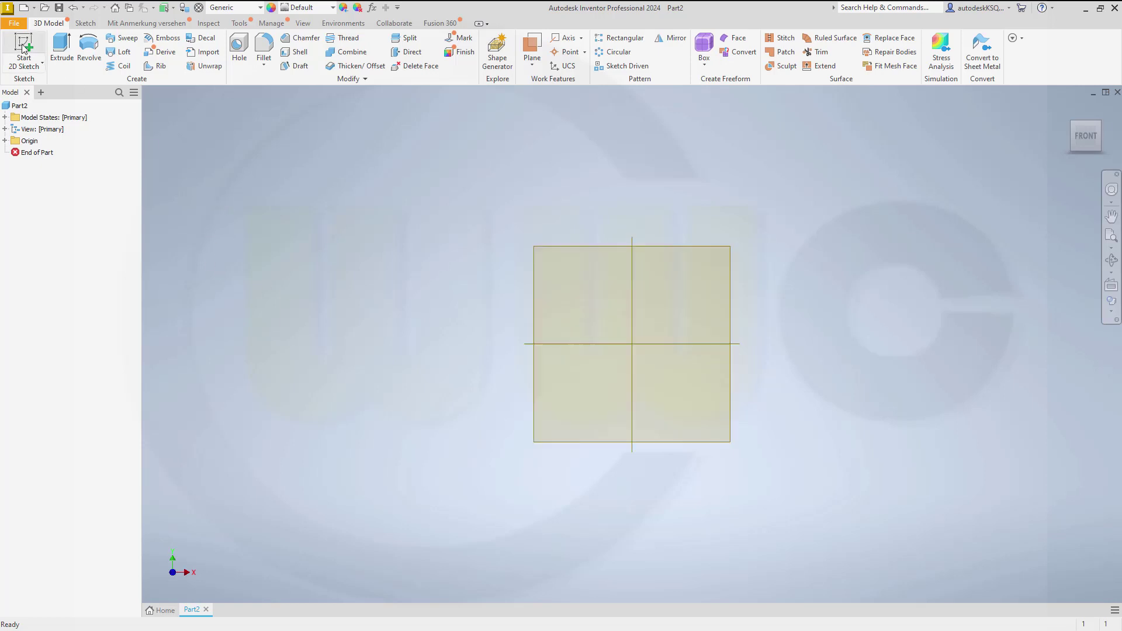
{"action": "left_click", "coordinate": [578, 184]}
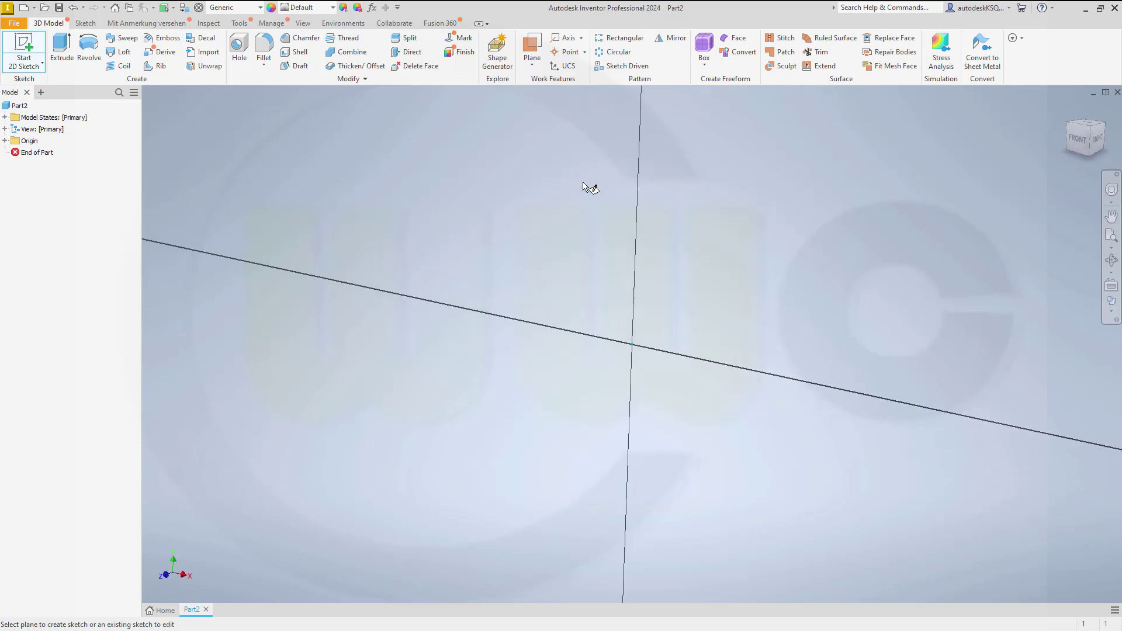
{"action": "left_click", "coordinate": [88, 46]}
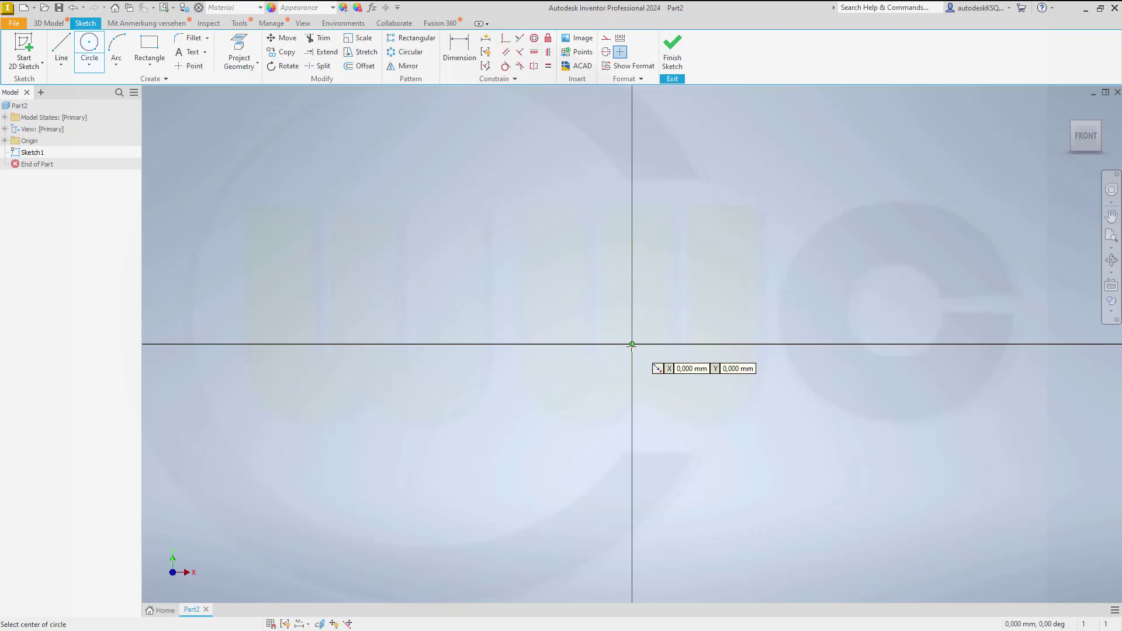
{"action": "left_click", "coordinate": [632, 345]}
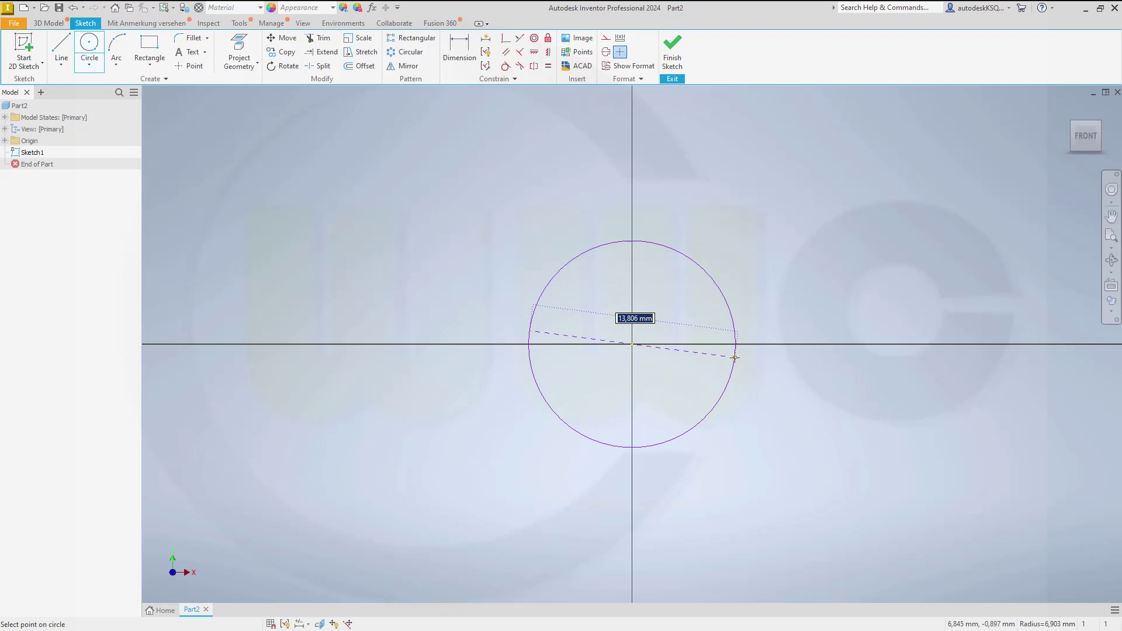
{"action": "type", "text": "50"}
{"action": "key", "text": "Return"}
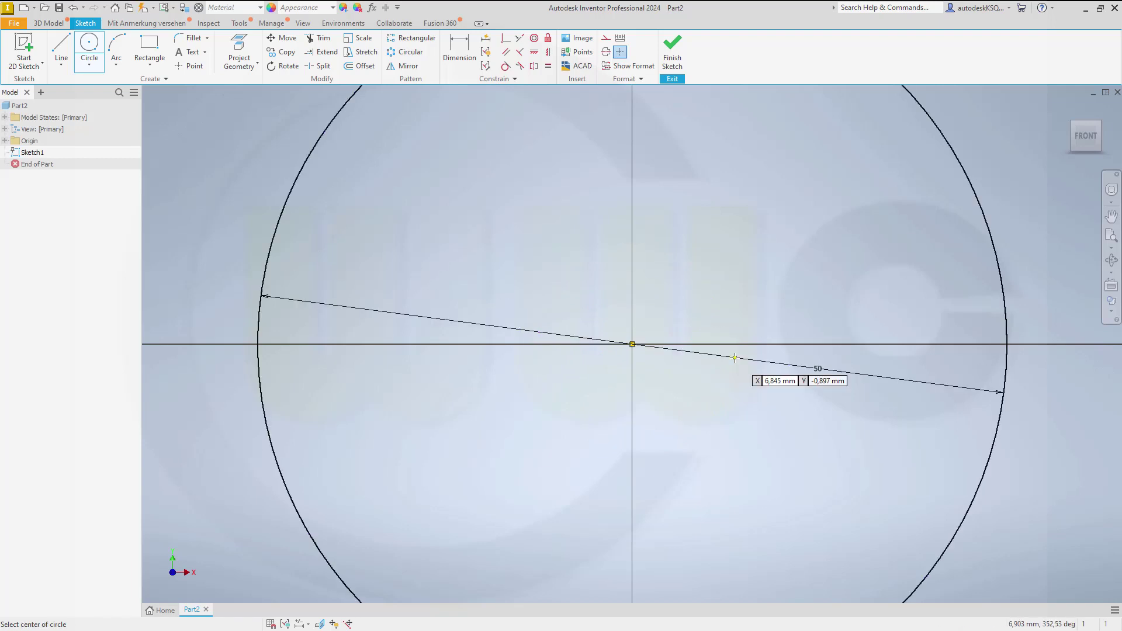
{"action": "scroll", "coordinate": [734, 357], "scroll_direction": "down", "scroll_amount": 3}
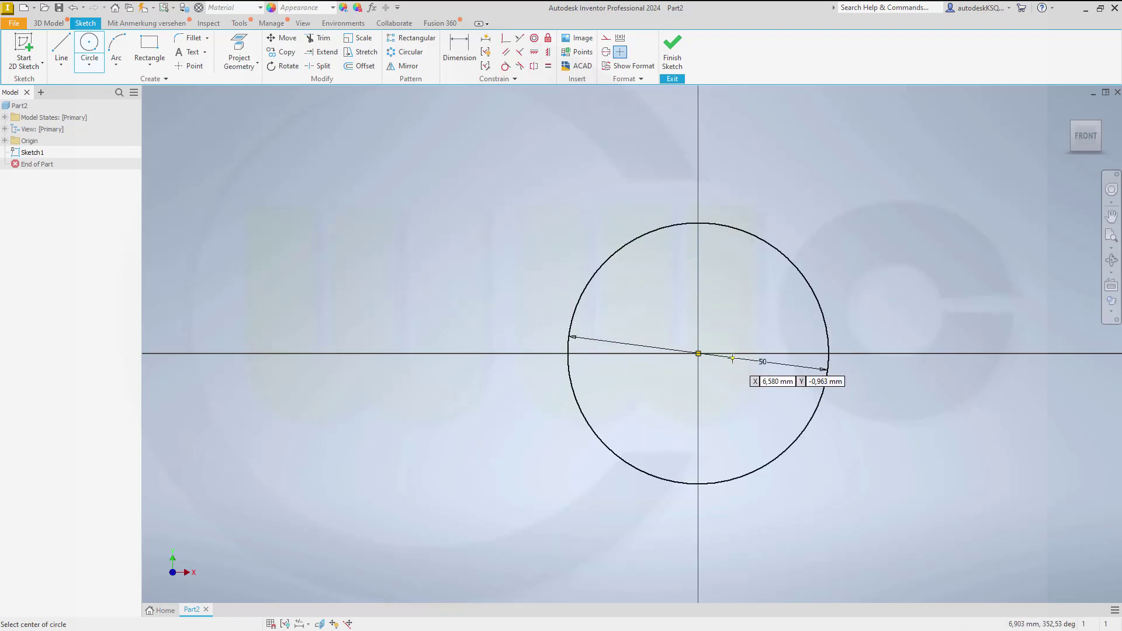
{"action": "left_click", "coordinate": [673, 64]}
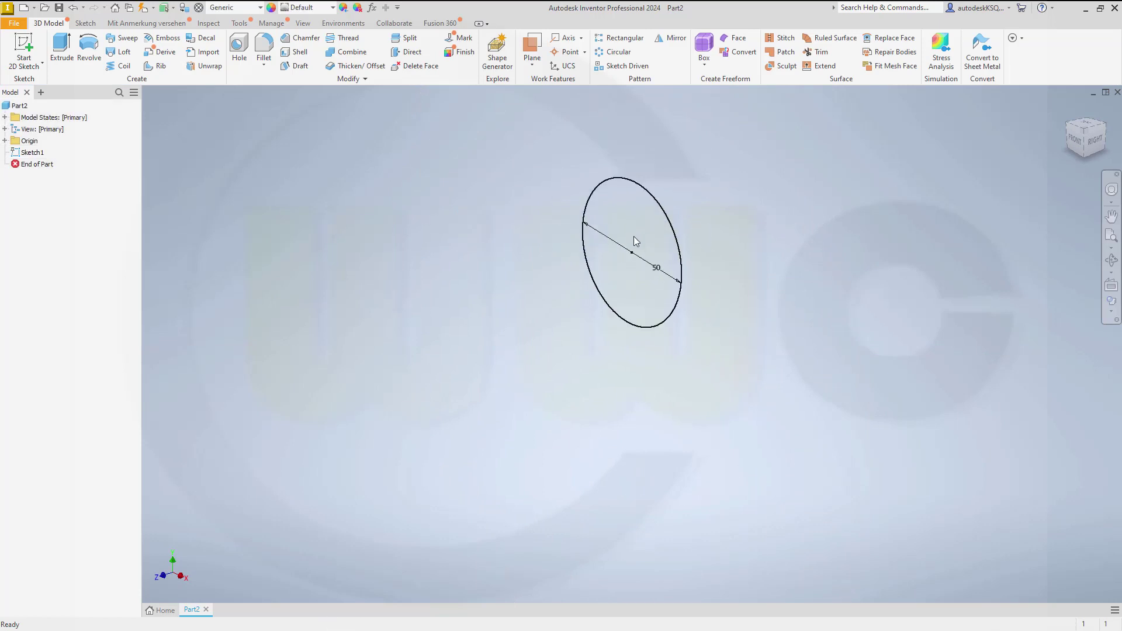
Extrude the circle 10 mm into Extrusion1 and turn Sketch1's visibility back on
{"action": "left_click", "coordinate": [70, 63]}
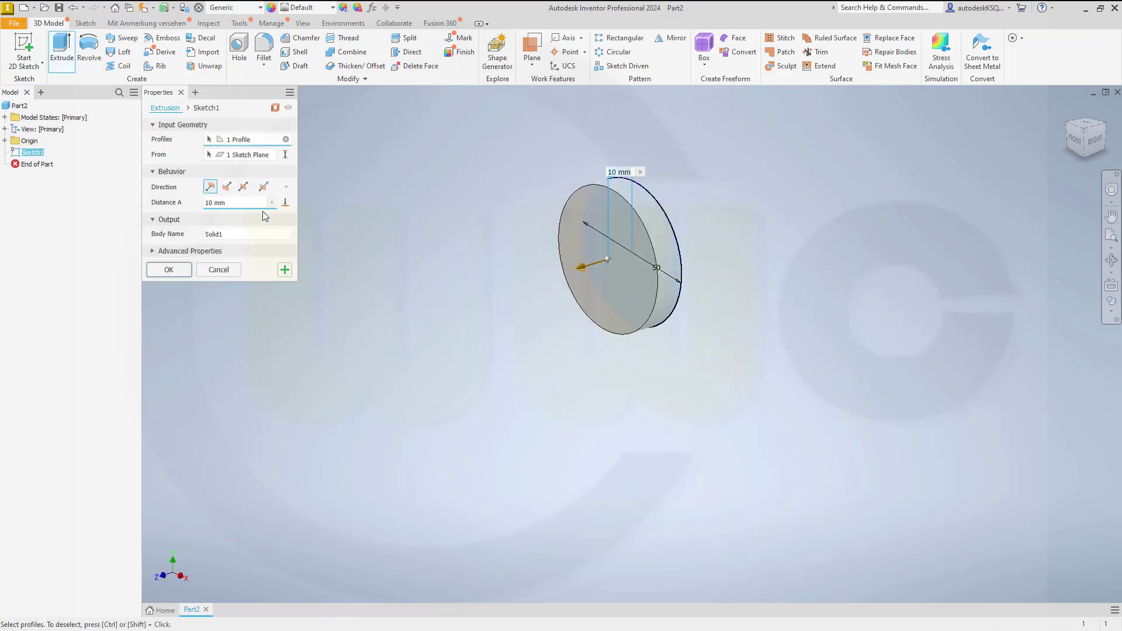
{"action": "left_click", "coordinate": [169, 269]}
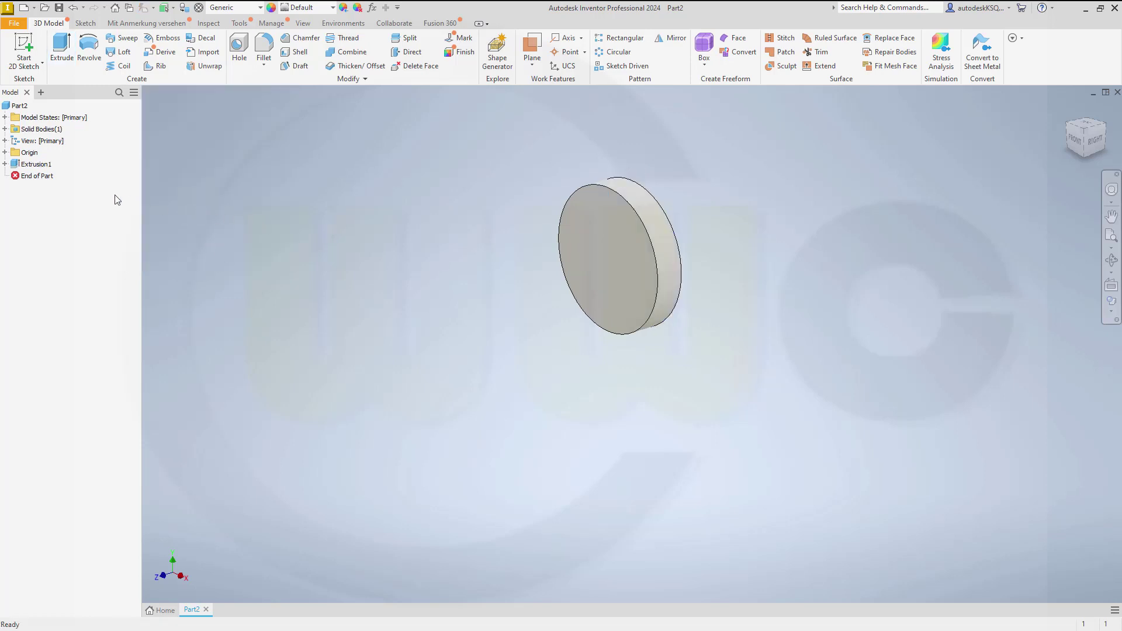
{"action": "left_click", "coordinate": [6, 164]}
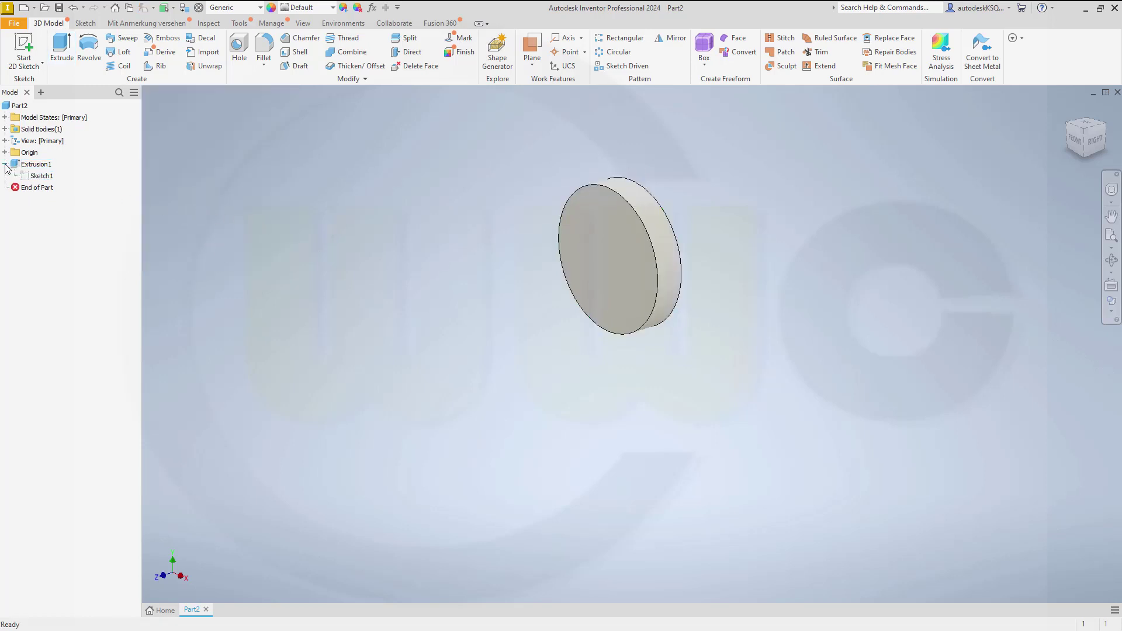
{"action": "right_click", "coordinate": [42, 176]}
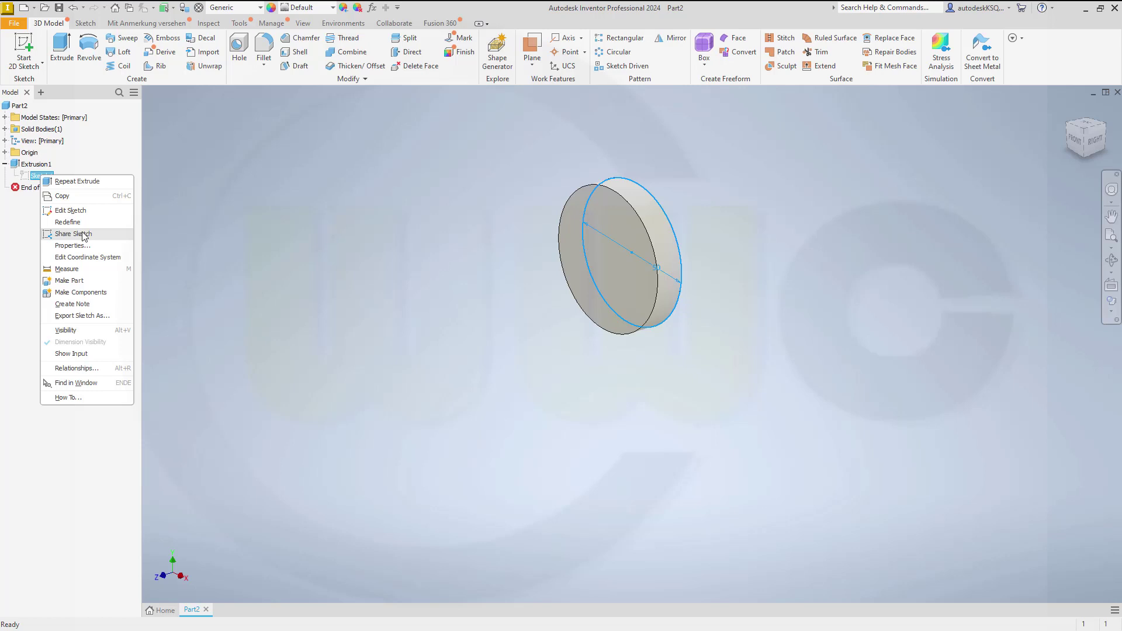
{"action": "left_click", "coordinate": [61, 331]}
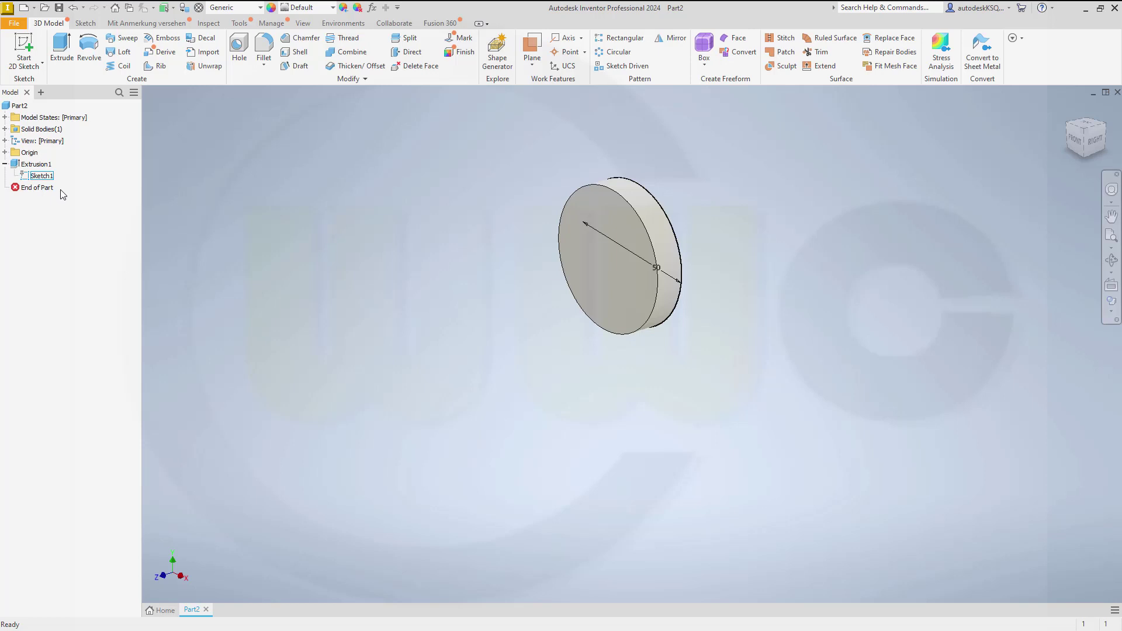
{"action": "left_click", "coordinate": [60, 50]}
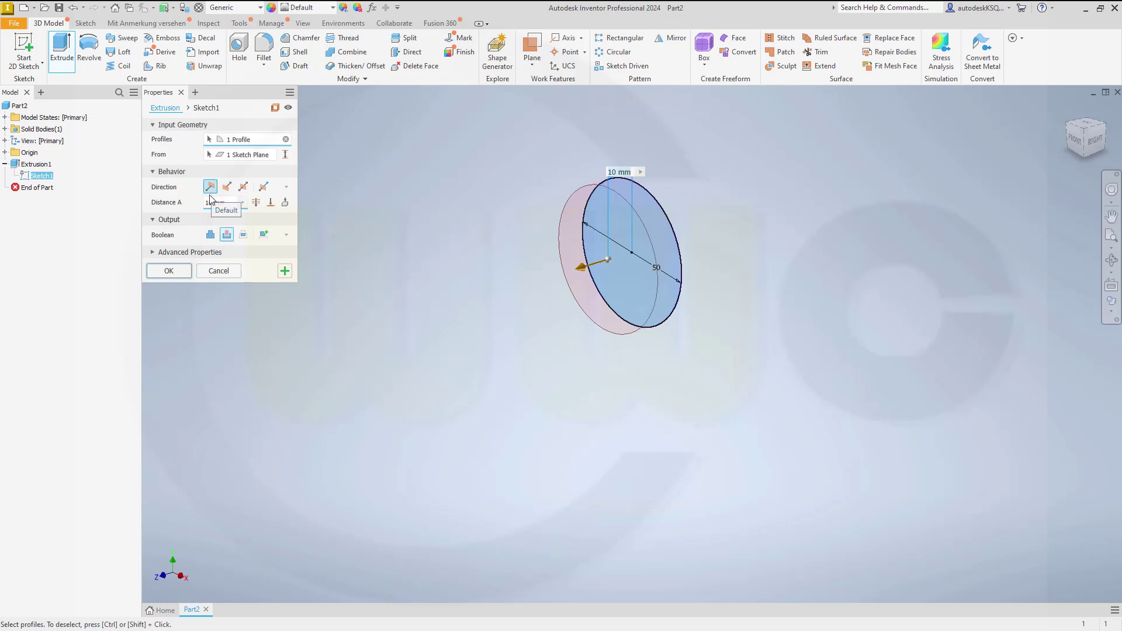
Cut the circle profile 10 mm as Extrusion2, then expand Solid Bodies to show the empty Solid1
{"action": "left_click", "coordinate": [168, 272]}
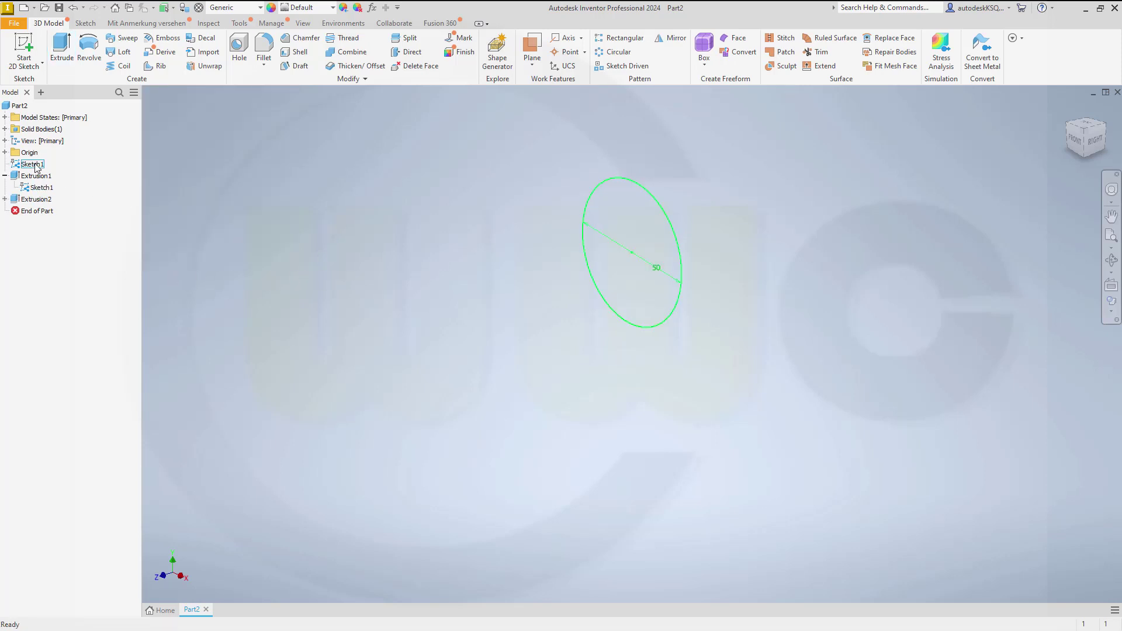
{"action": "left_click", "coordinate": [5, 128]}
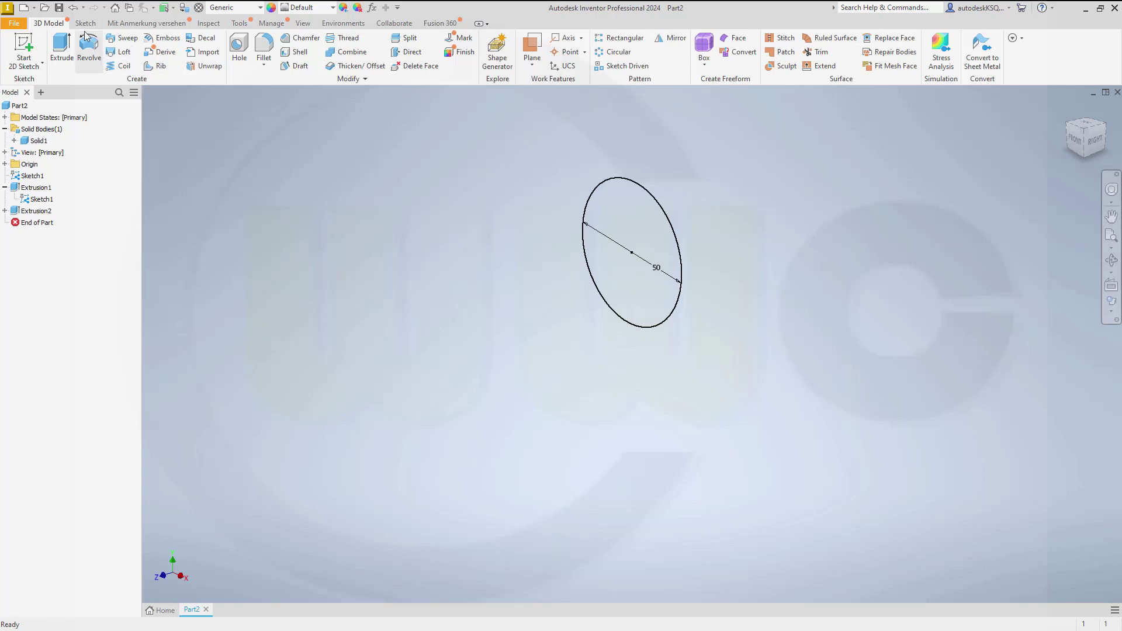
Save the part as inv_24_base_for_multibody.ipt
{"action": "left_click", "coordinate": [59, 8]}
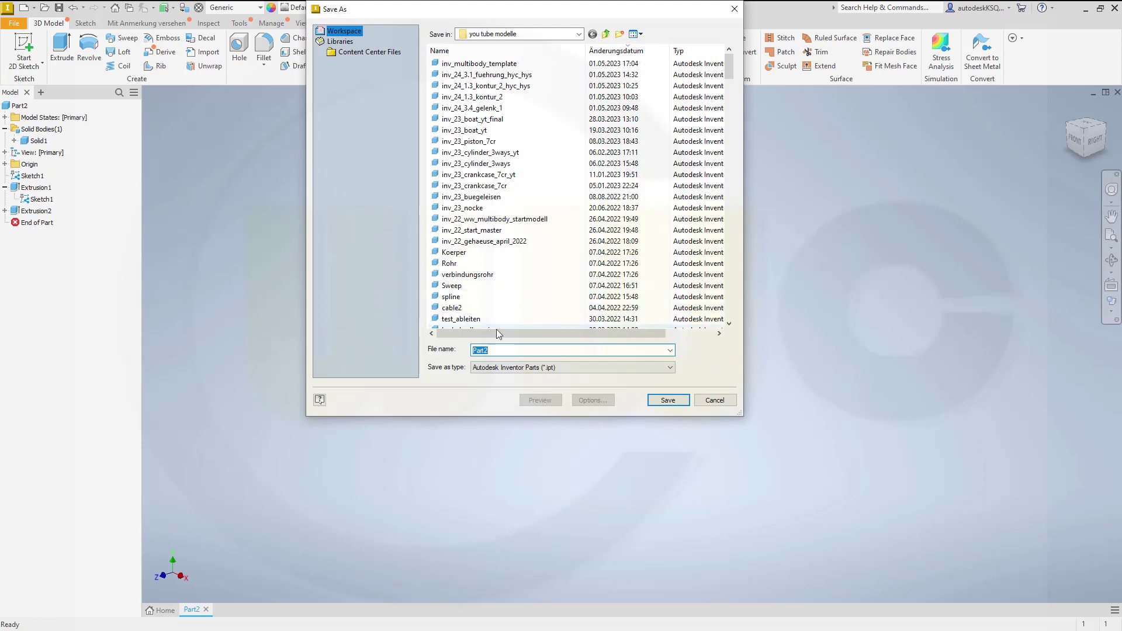
{"action": "type", "text": "inv_"}
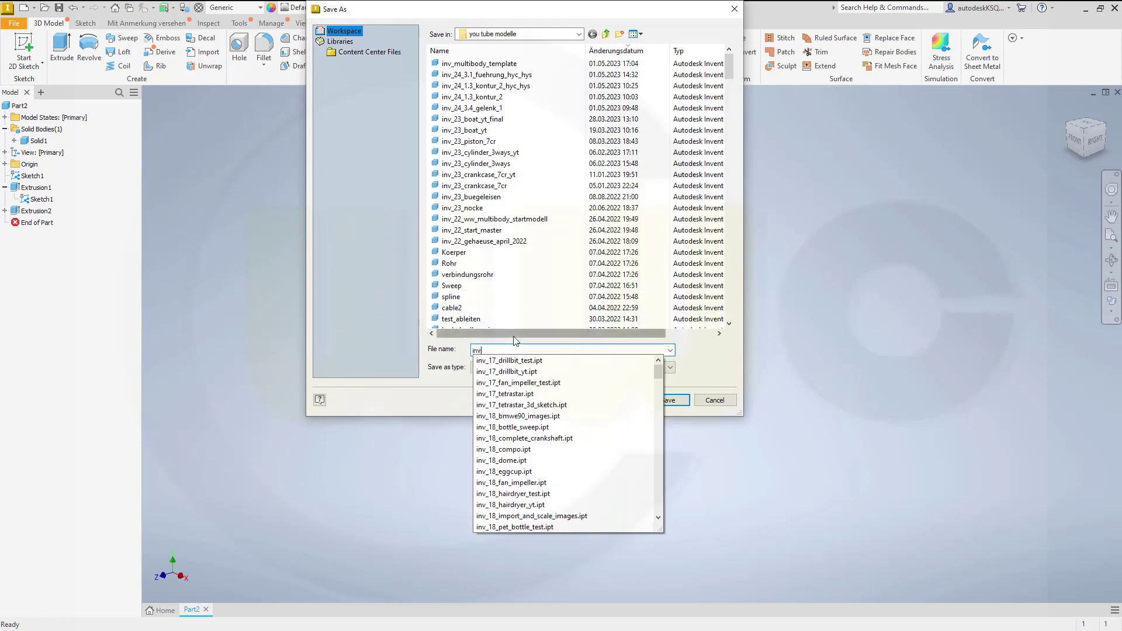
{"action": "type", "text": "24"}
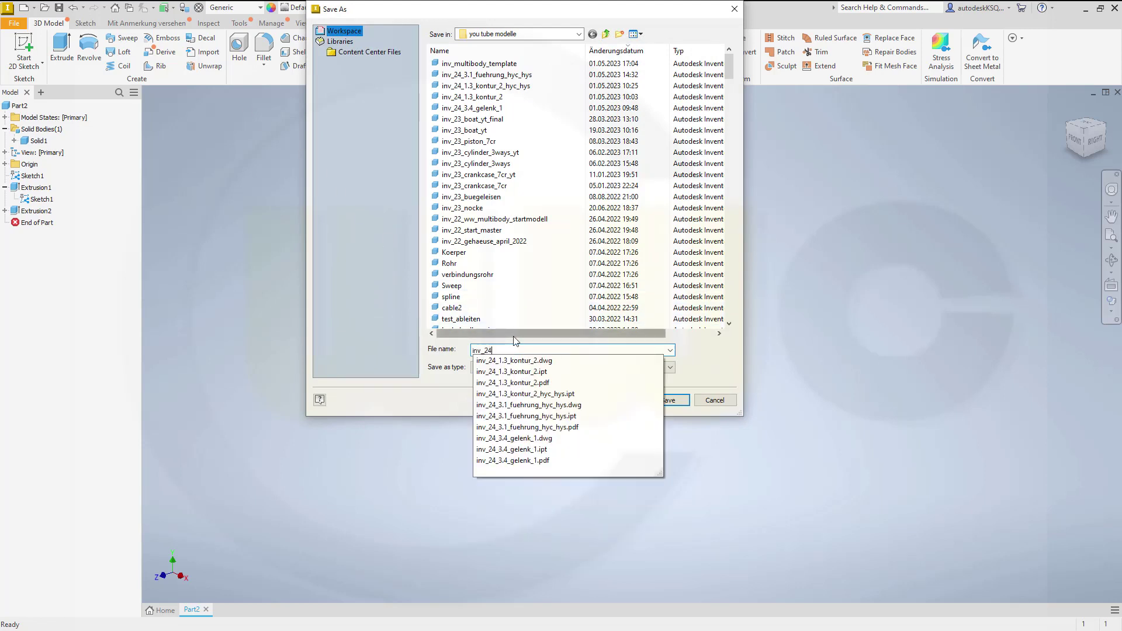
{"action": "type", "text": "_base_for_multibody"}
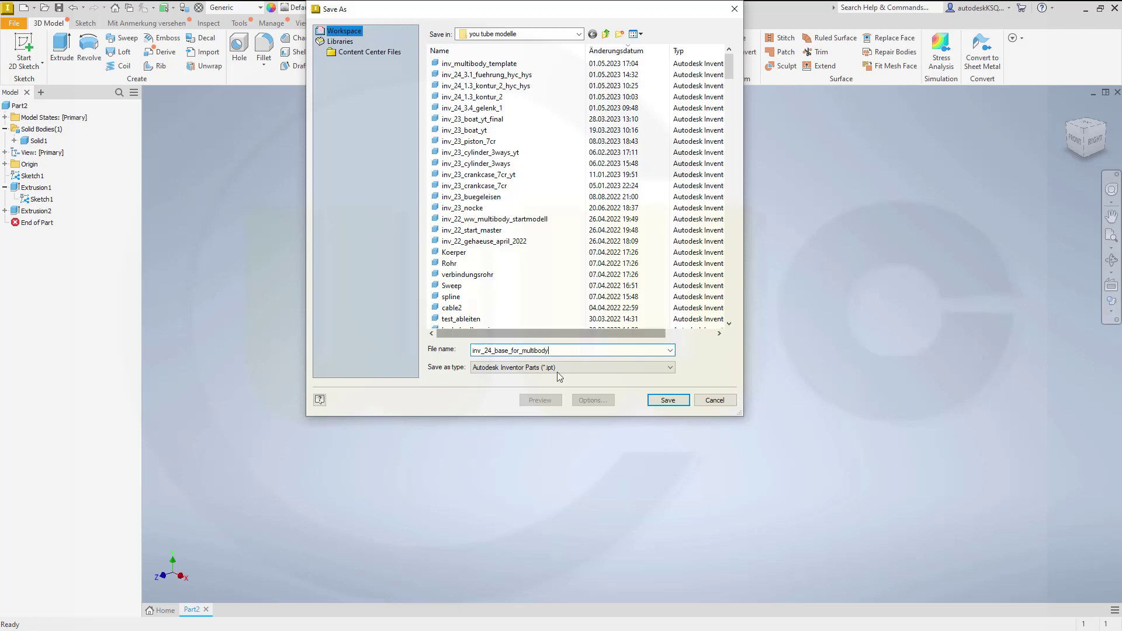
{"action": "left_click", "coordinate": [665, 400]}
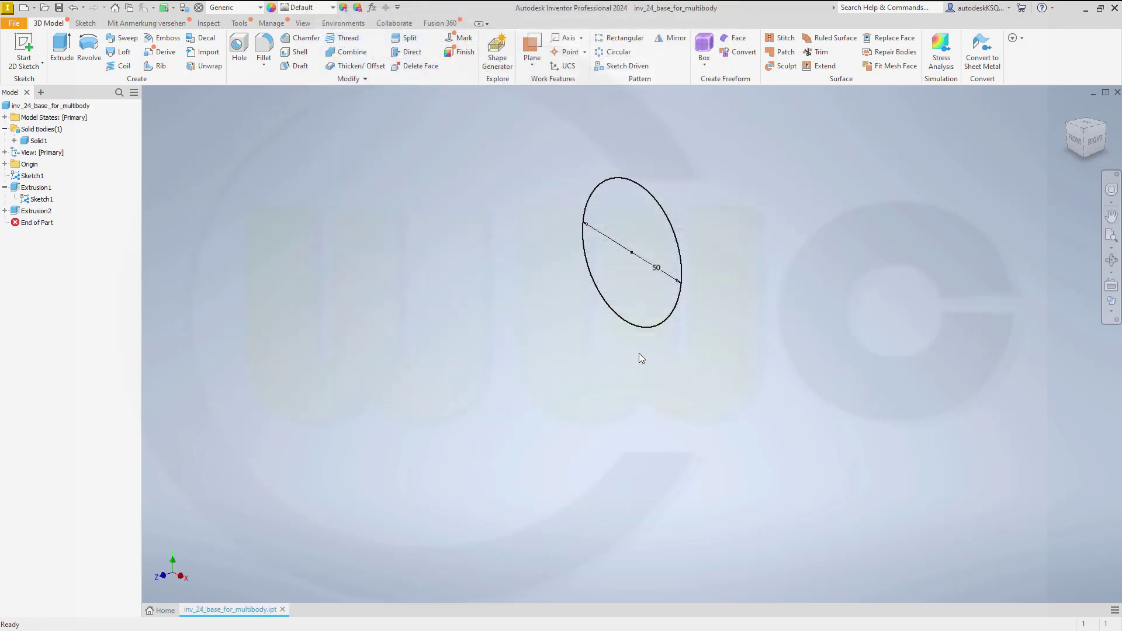
Close the part and create Part3 from the Metric Standard (mm).ipt template
{"action": "left_click", "coordinate": [1117, 92]}
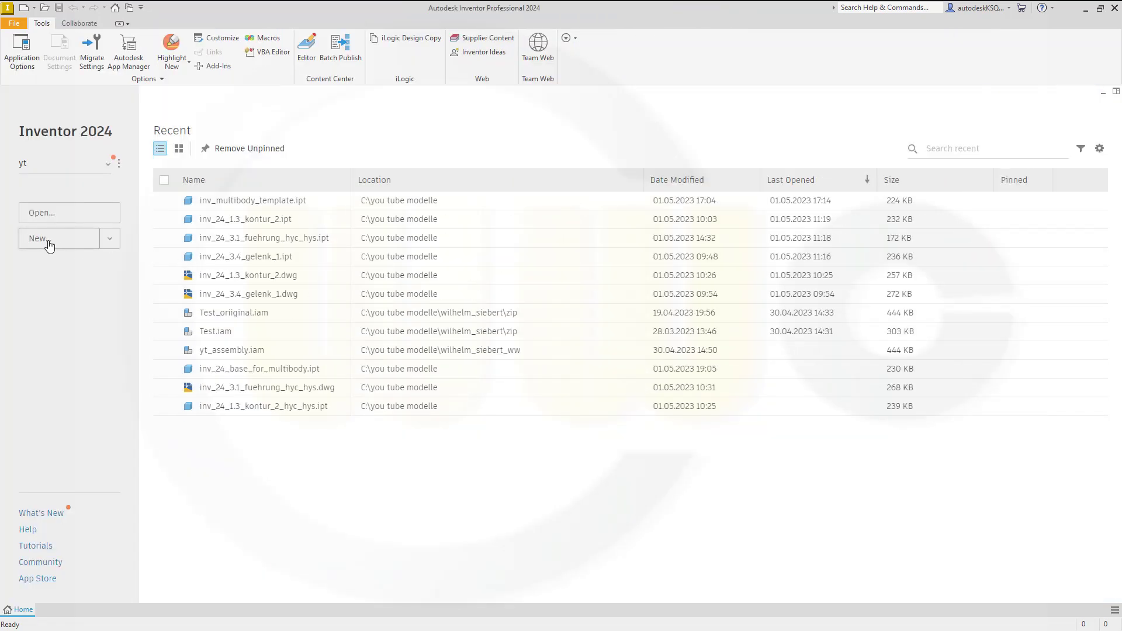
{"action": "left_click", "coordinate": [47, 240]}
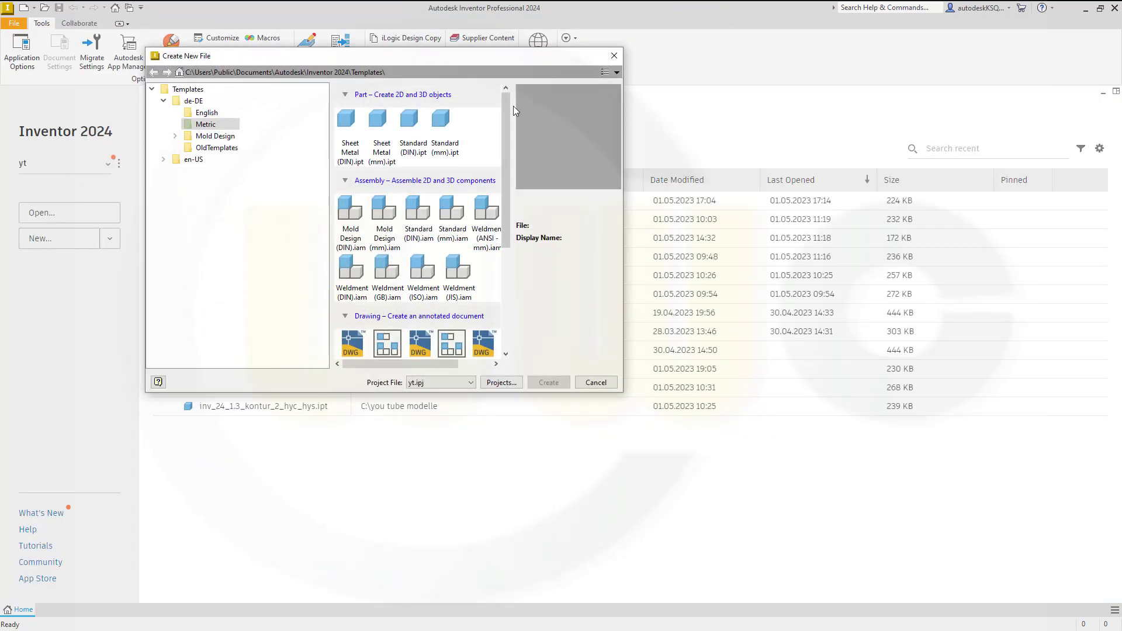
{"action": "left_click", "coordinate": [441, 129]}
{"action": "left_click", "coordinate": [546, 383]}
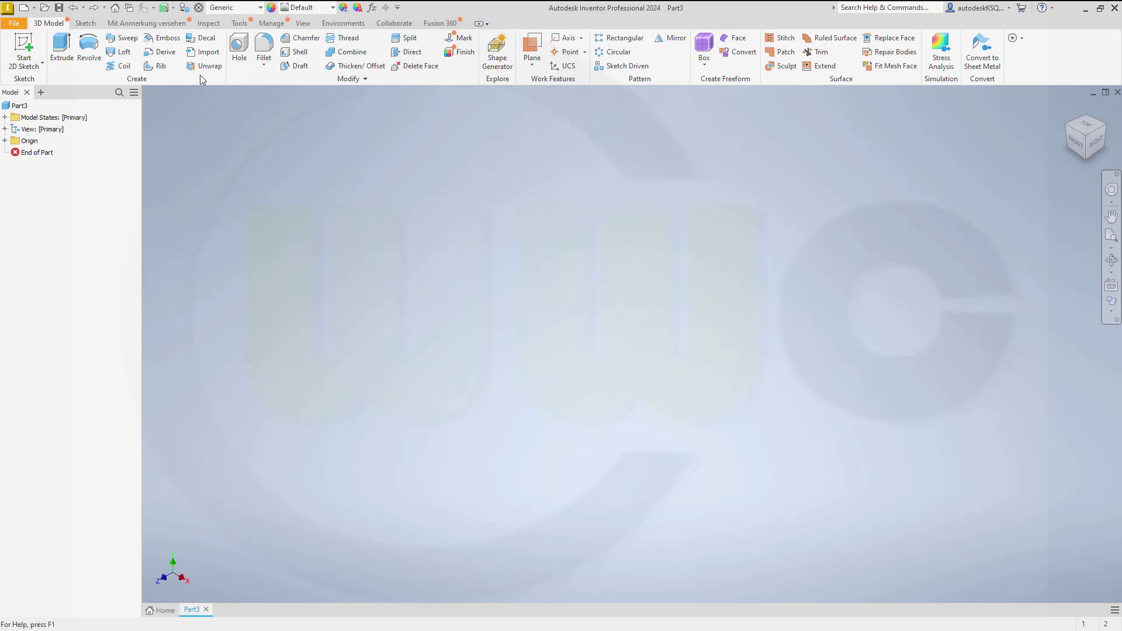
Derive inv_24_base_for_multibody.ipt into Part3, keeping solids as bodies and excluding sketches
{"action": "left_click", "coordinate": [202, 52]}
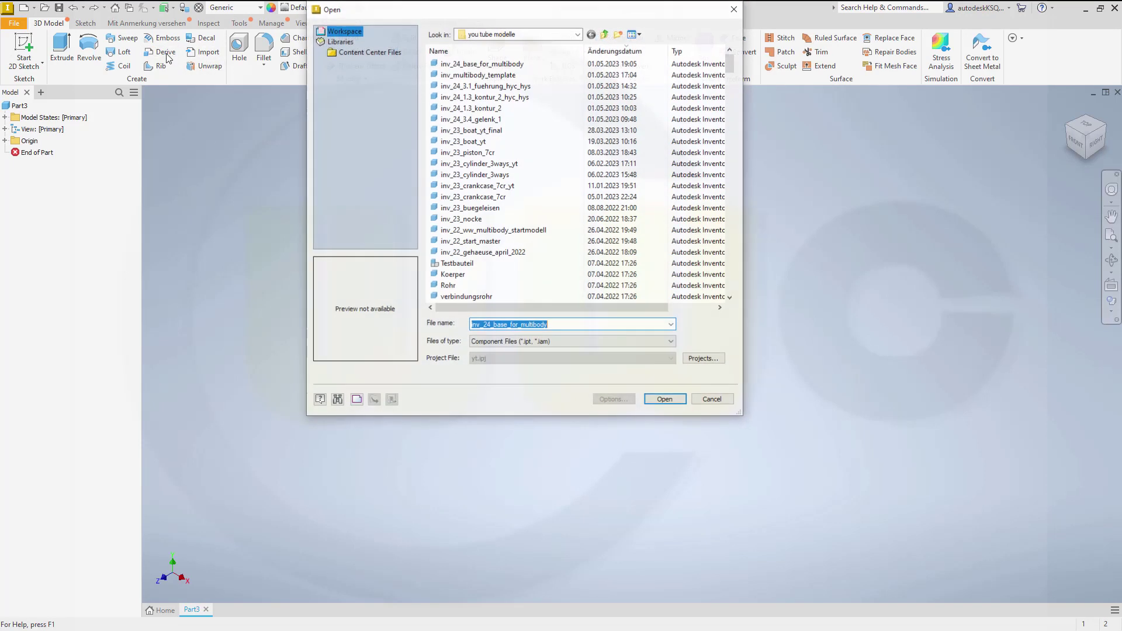
{"action": "left_click", "coordinate": [463, 63]}
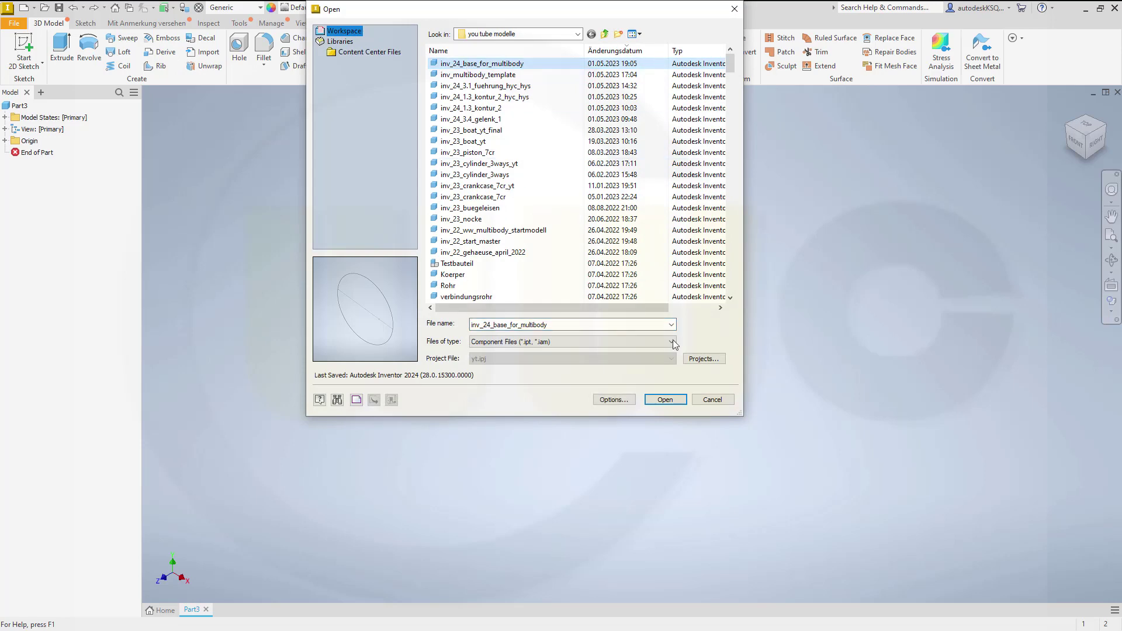
{"action": "left_click", "coordinate": [667, 400]}
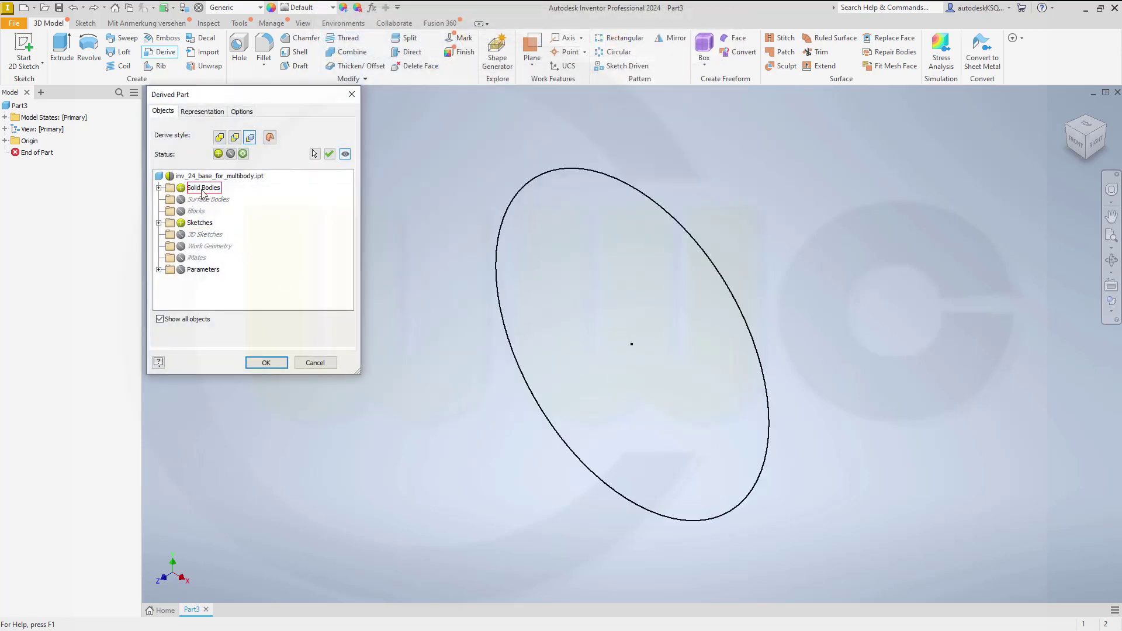
{"action": "left_click", "coordinate": [181, 224]}
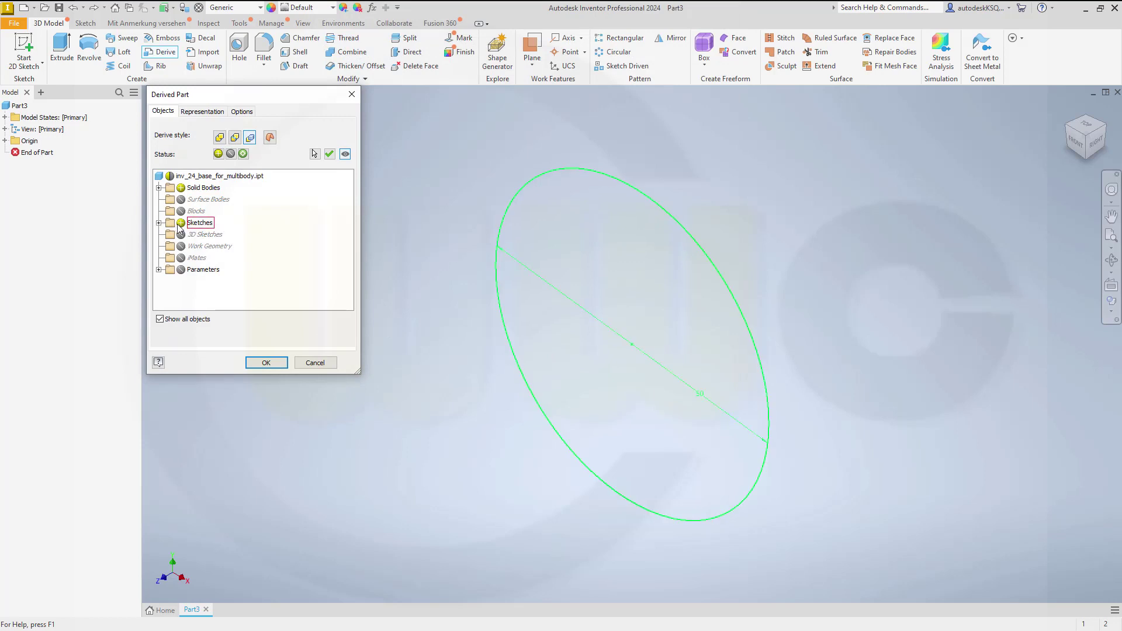
{"action": "left_click", "coordinate": [250, 138]}
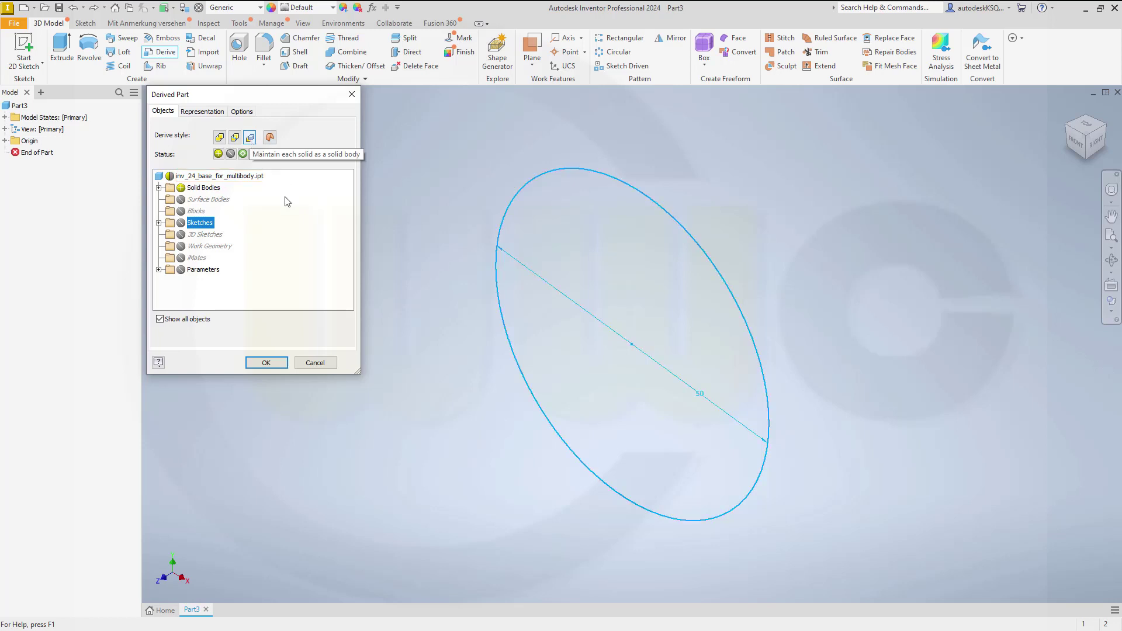
{"action": "left_click", "coordinate": [266, 362]}
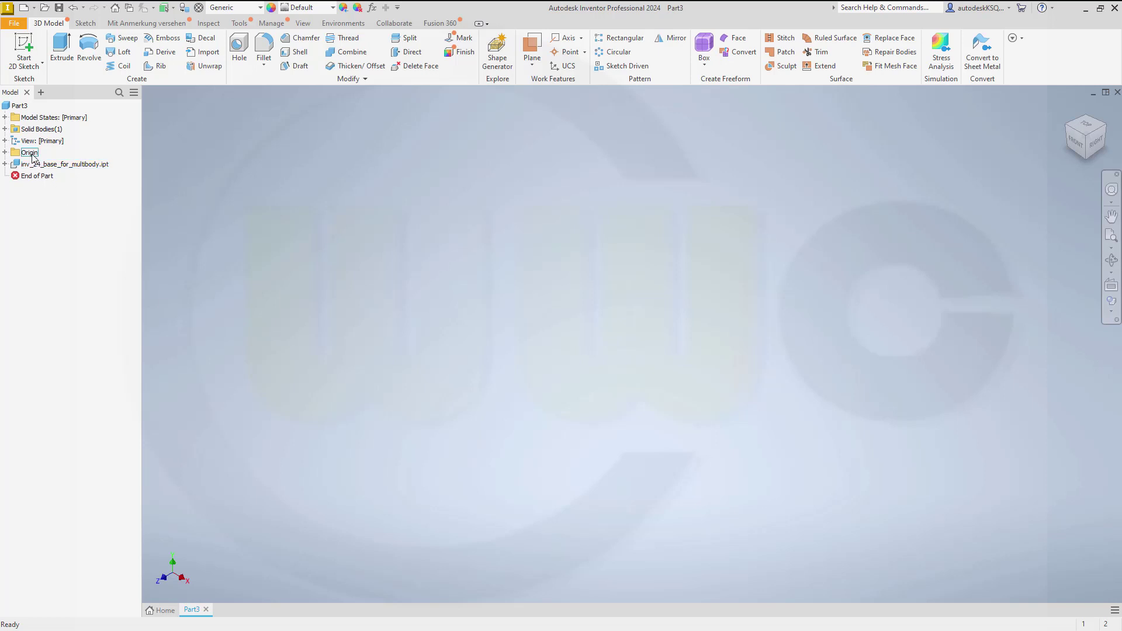
Repeat the sketch-free derive of inv_24_base_for_multibody.ipt until bodies Solid1_0–Solid1_9 exist
{"action": "left_click", "coordinate": [5, 129]}
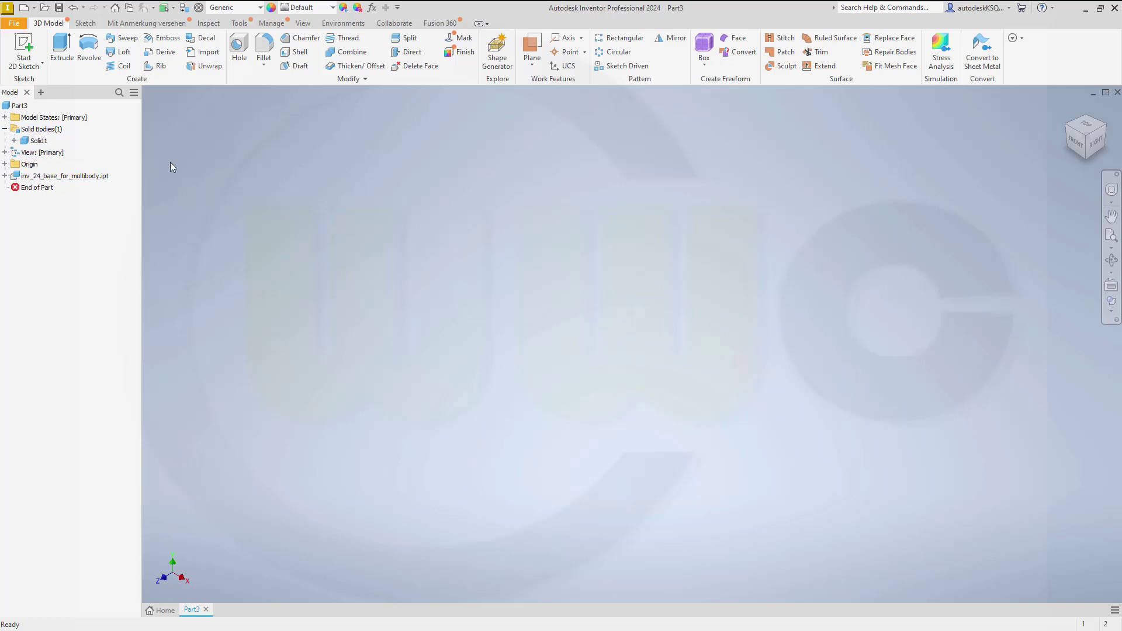
{"action": "left_click", "coordinate": [165, 51]}
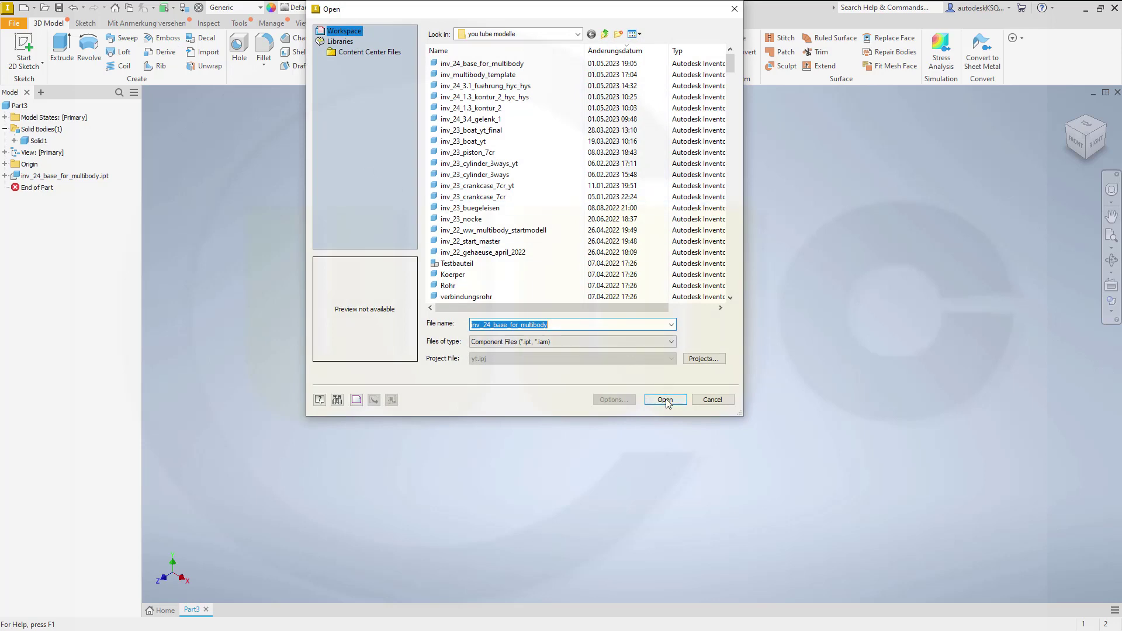
{"action": "left_click", "coordinate": [666, 400]}
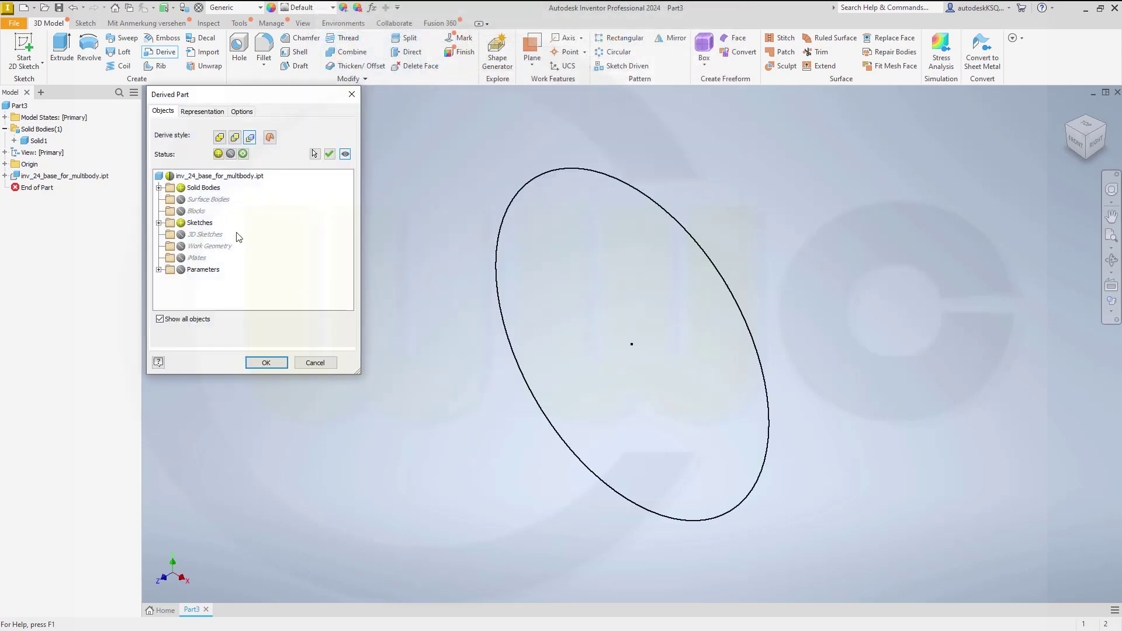
{"action": "left_click", "coordinate": [181, 222]}
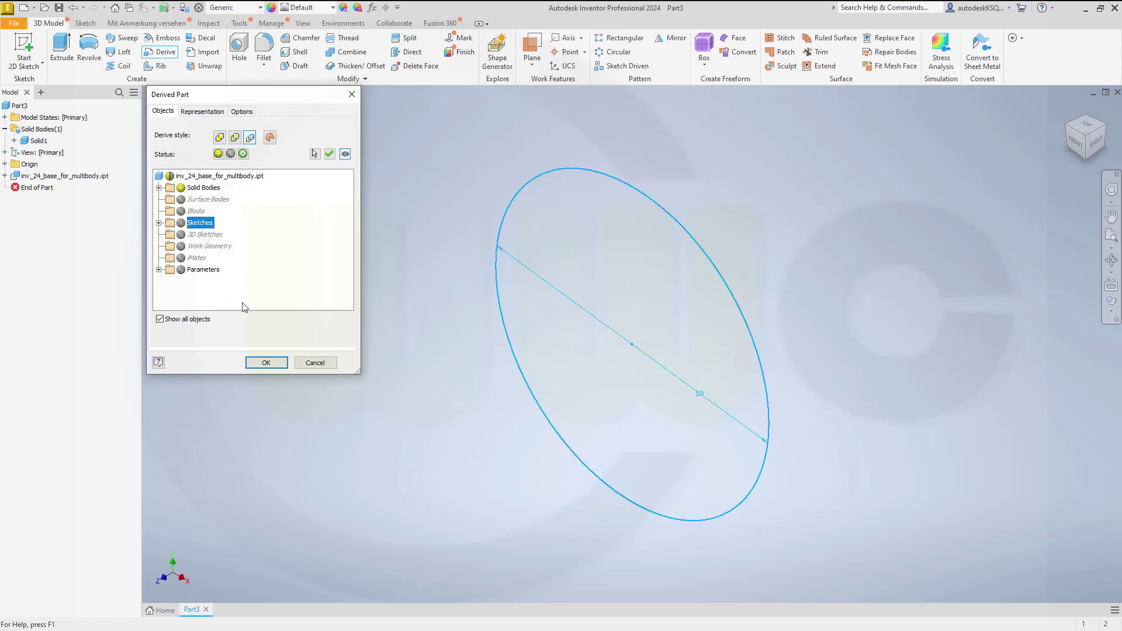
{"action": "left_click", "coordinate": [266, 363]}
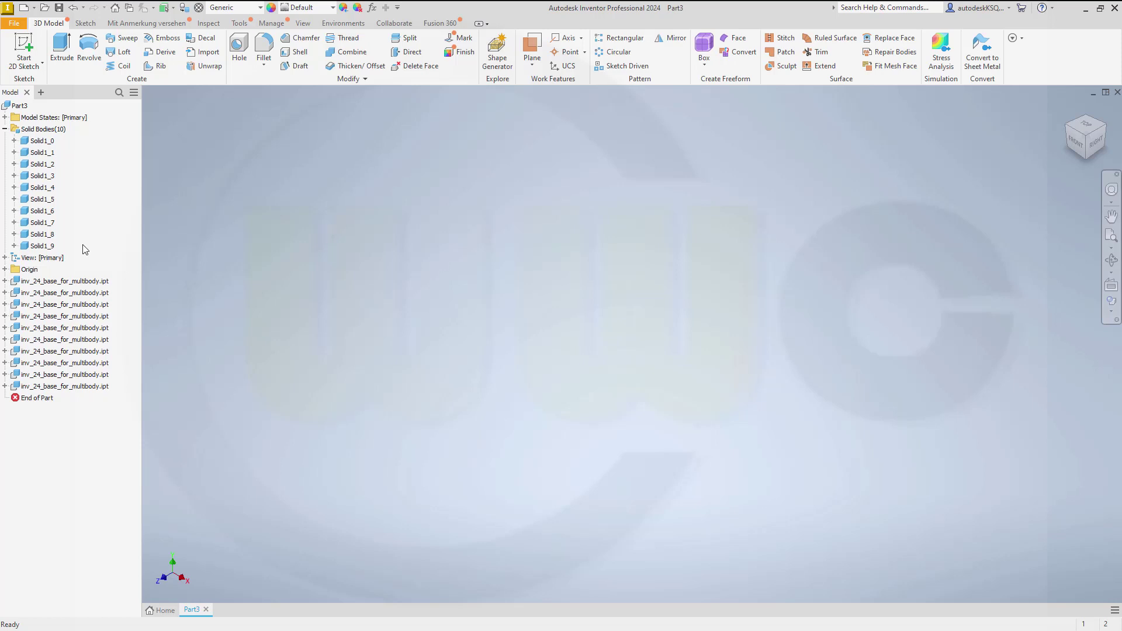
Break the link with the base component for the first five derived components
{"action": "right_click", "coordinate": [32, 283]}
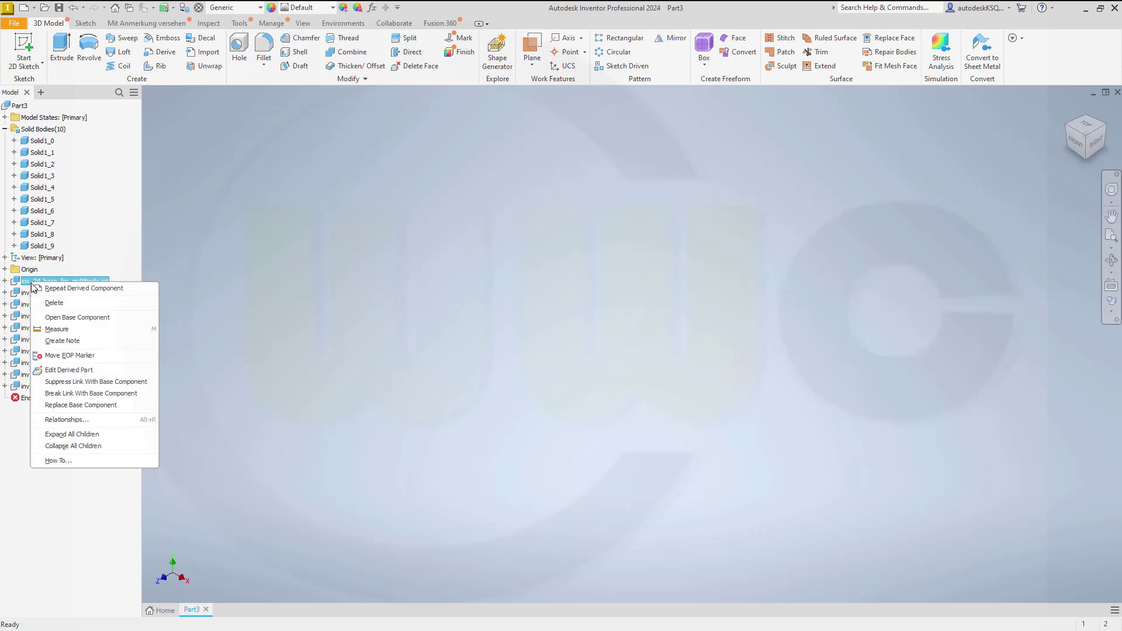
{"action": "left_click", "coordinate": [116, 395]}
{"action": "right_click", "coordinate": [65, 293]}
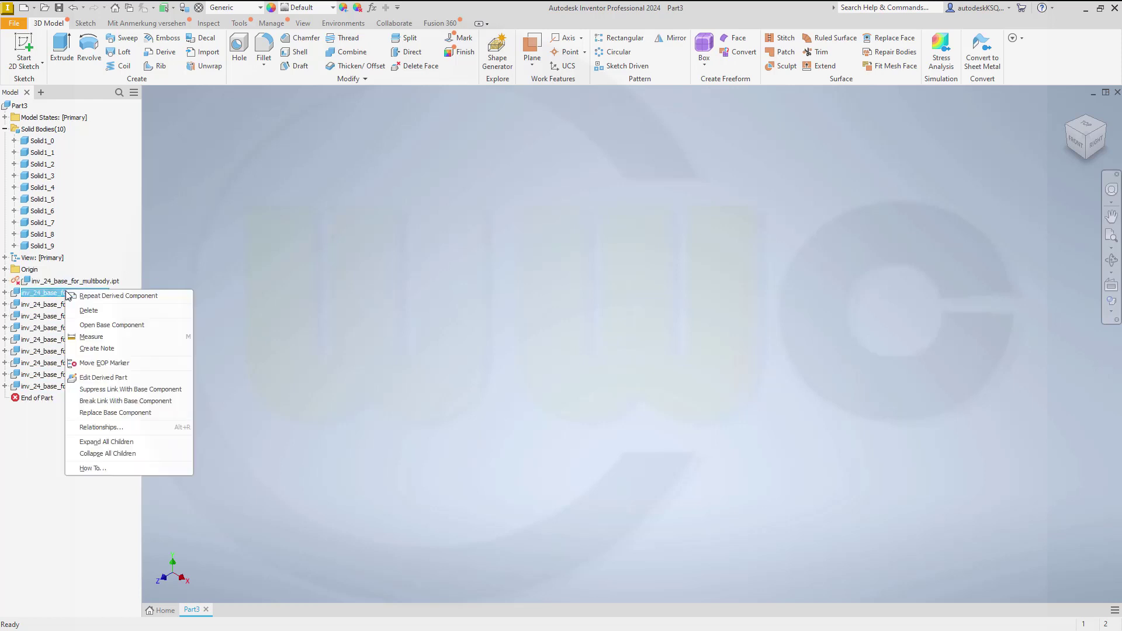
{"action": "left_click", "coordinate": [124, 401]}
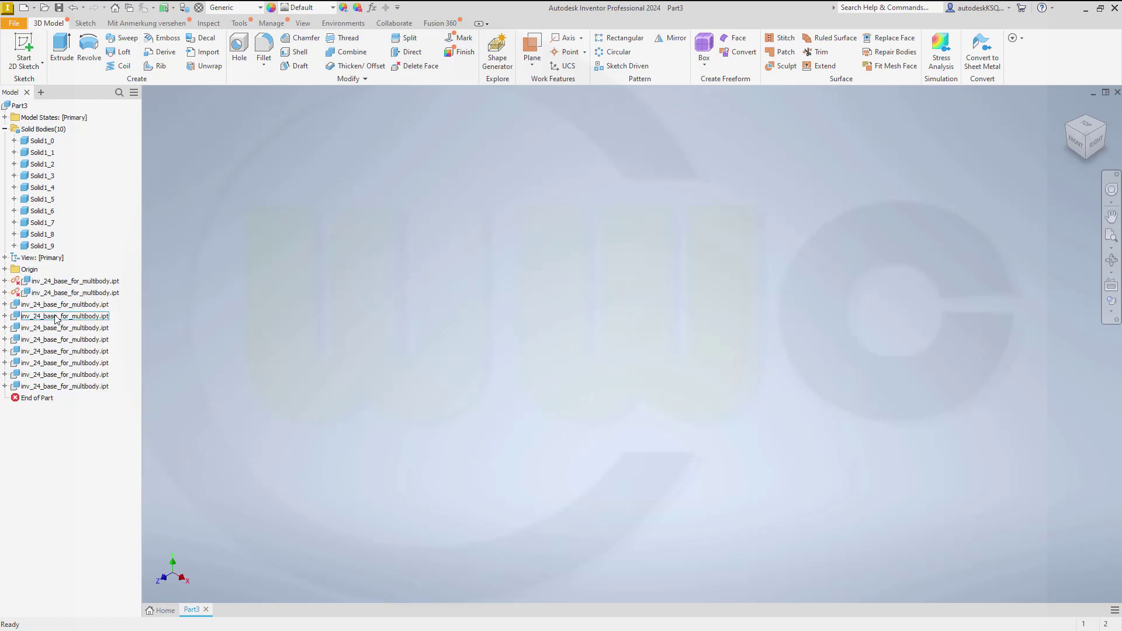
{"action": "right_click", "coordinate": [60, 307]}
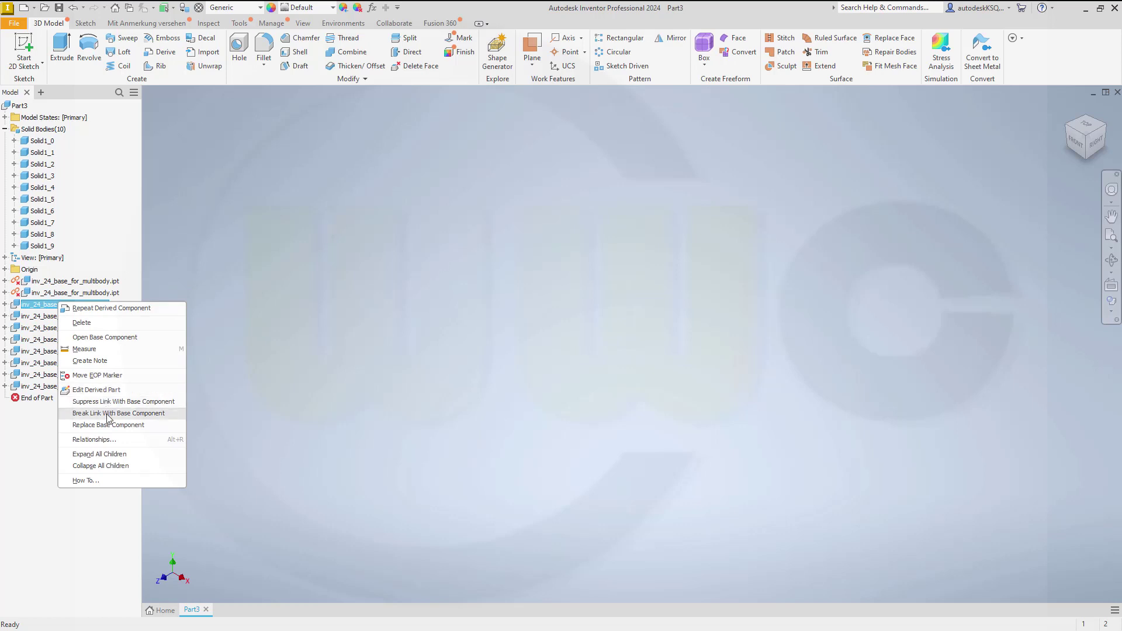
{"action": "left_click", "coordinate": [123, 412]}
{"action": "right_click", "coordinate": [51, 316]}
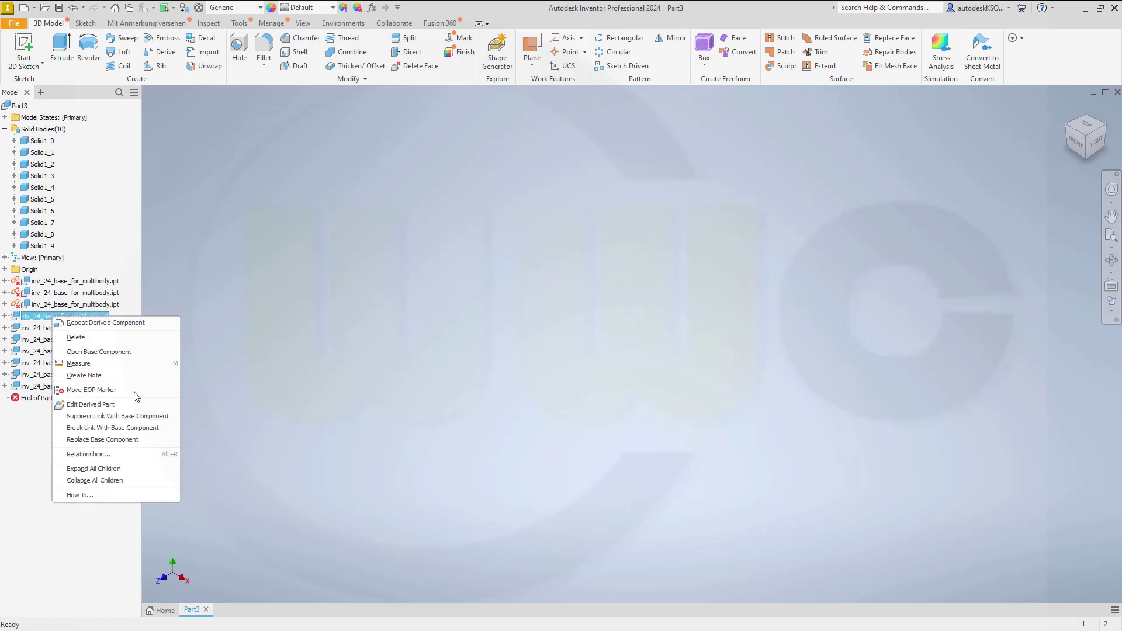
{"action": "left_click", "coordinate": [116, 419]}
{"action": "right_click", "coordinate": [86, 328]}
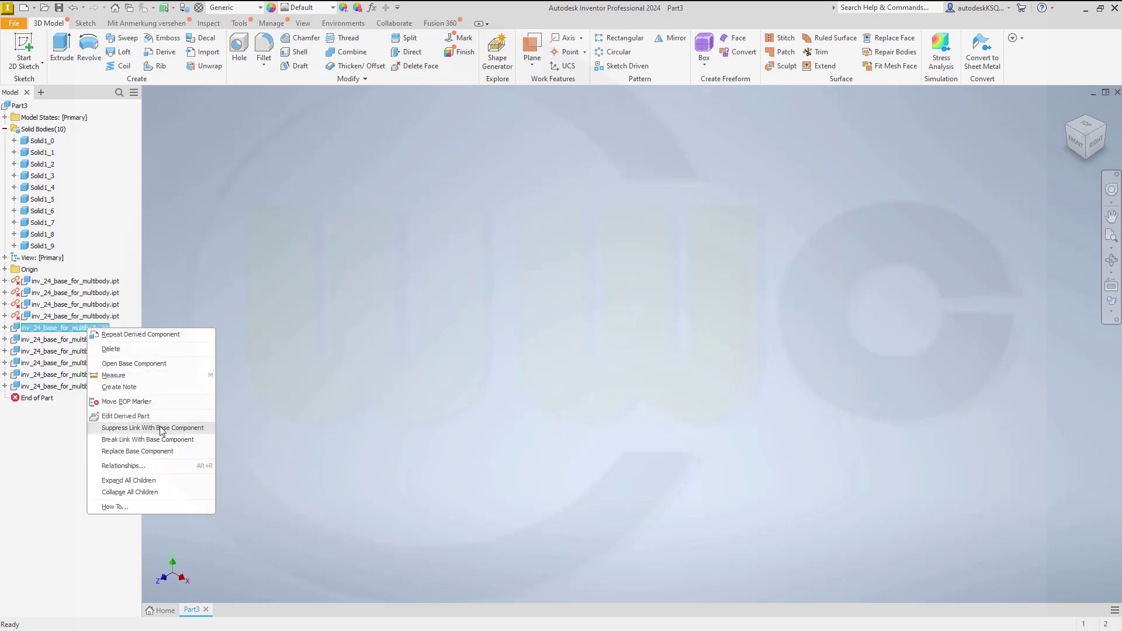
{"action": "left_click", "coordinate": [156, 444]}
Break the link with the base component for the remaining five derived components
{"action": "right_click", "coordinate": [80, 339]}
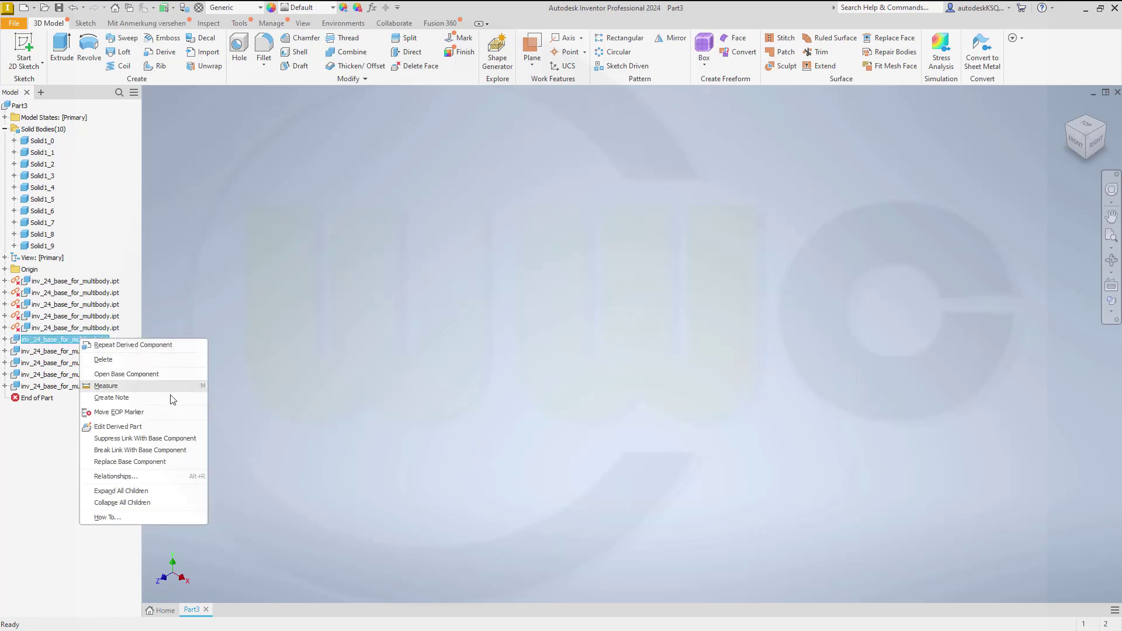
{"action": "left_click", "coordinate": [156, 450]}
{"action": "right_click", "coordinate": [97, 351]}
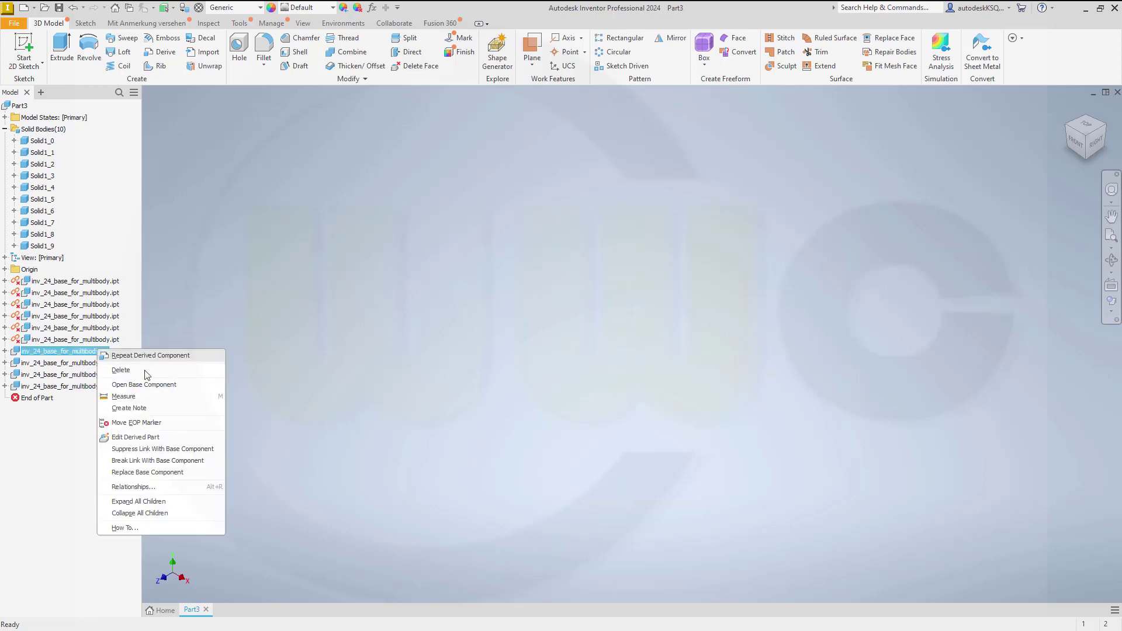
{"action": "left_click", "coordinate": [167, 459]}
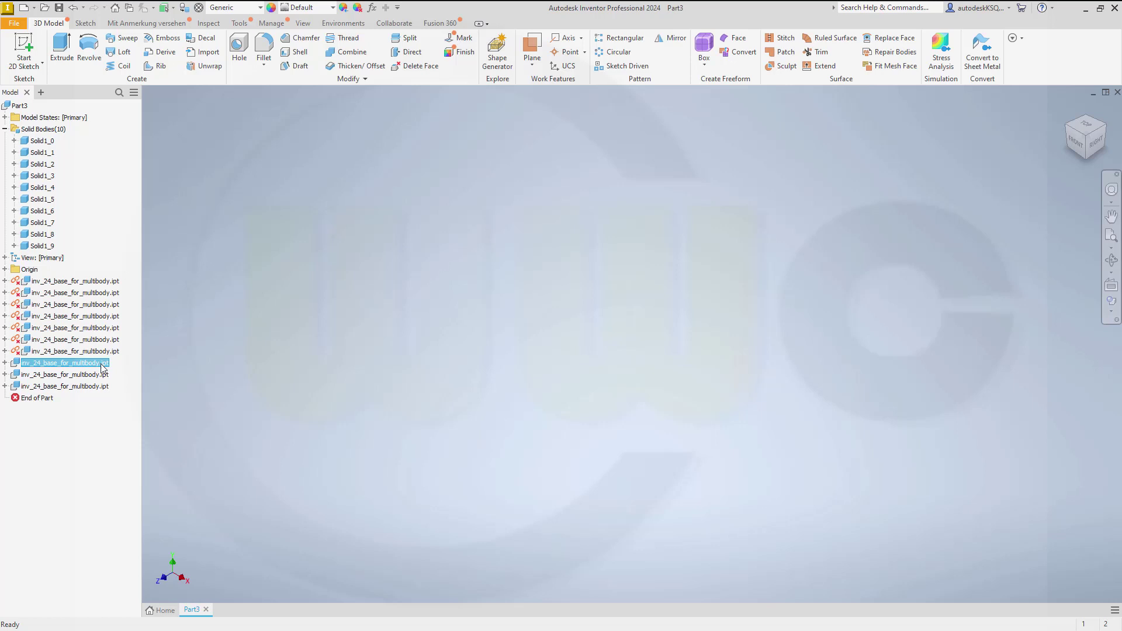
{"action": "right_click", "coordinate": [99, 363]}
{"action": "left_click", "coordinate": [175, 474]}
{"action": "right_click", "coordinate": [98, 377]}
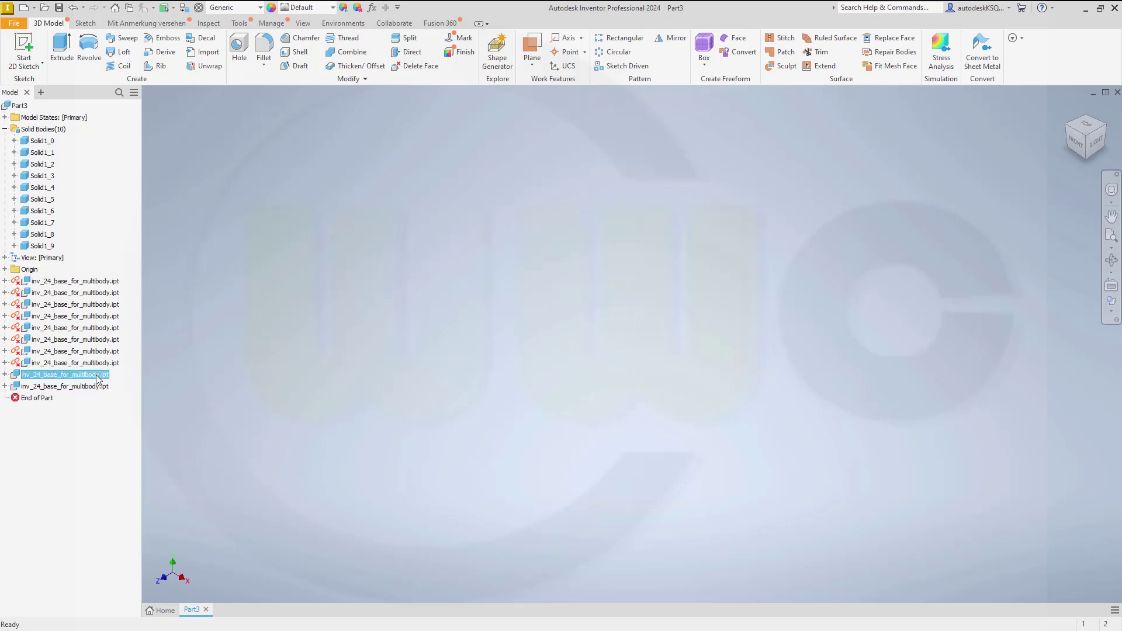
{"action": "left_click", "coordinate": [146, 486]}
{"action": "left_click", "coordinate": [100, 386]}
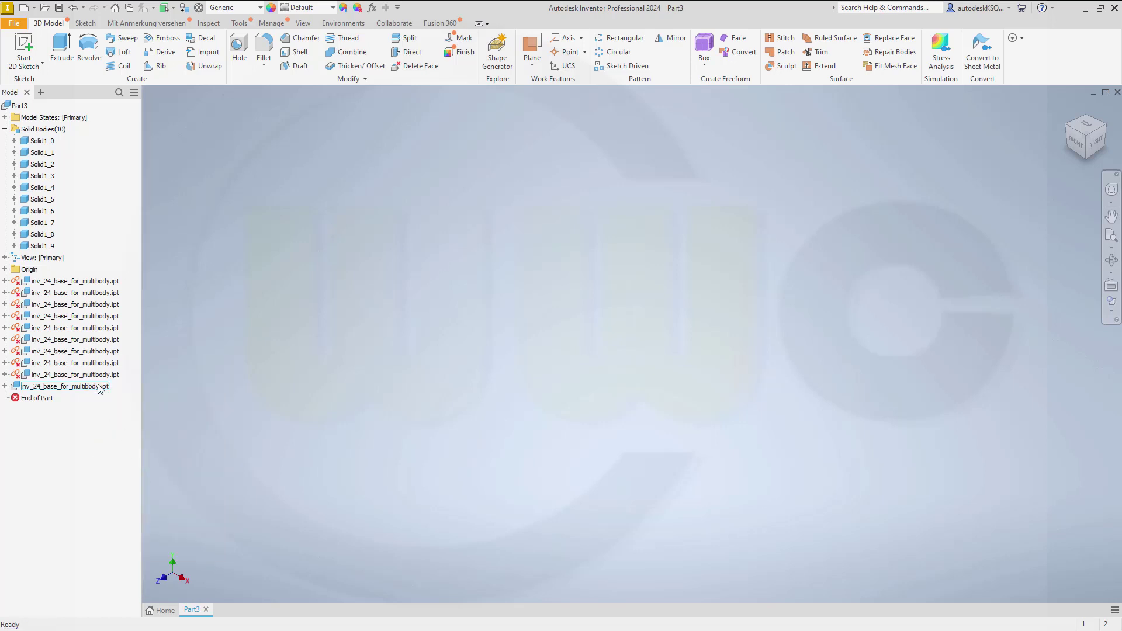
{"action": "right_click", "coordinate": [102, 387]}
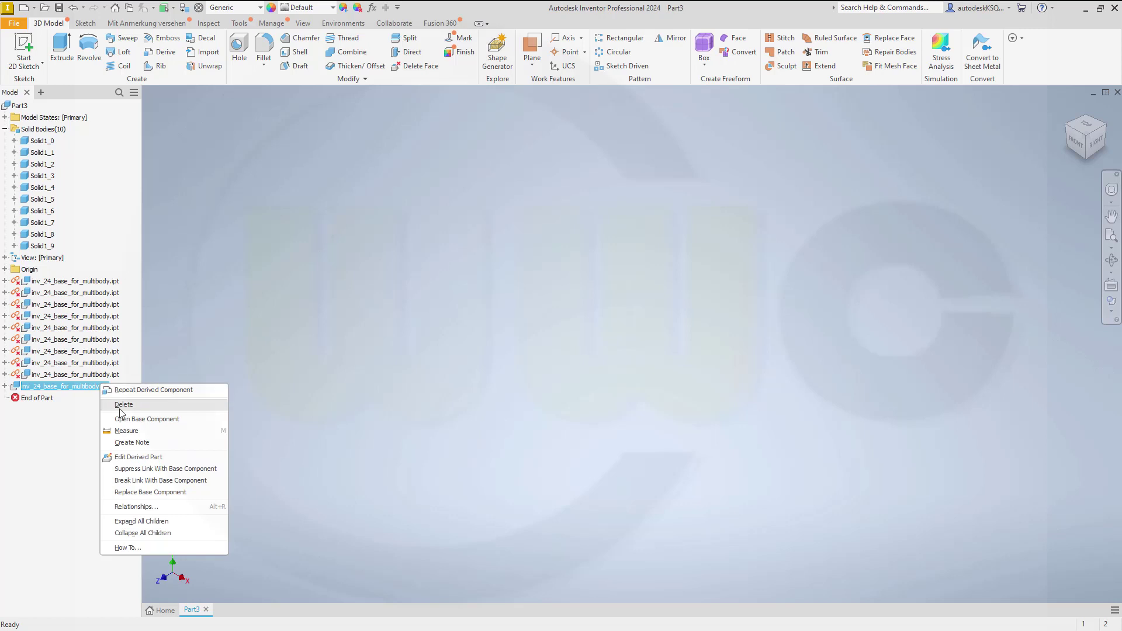
{"action": "left_click", "coordinate": [140, 481]}
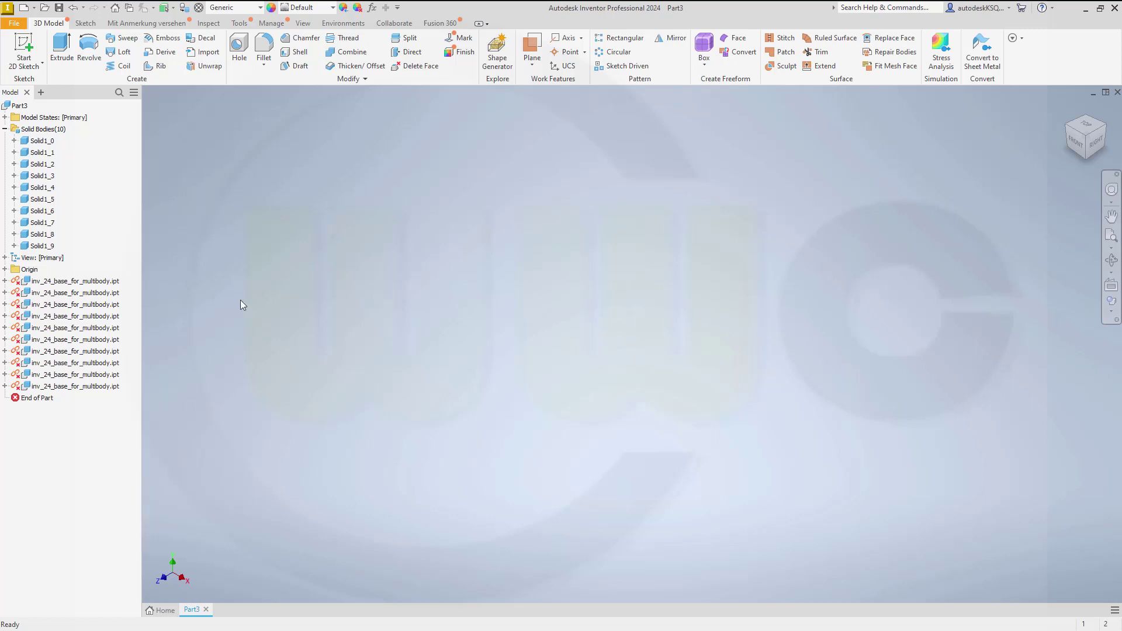
Save Part3 as inv_24_10_multibodies.ipt in the you tube modelle folder
{"action": "left_click", "coordinate": [59, 10]}
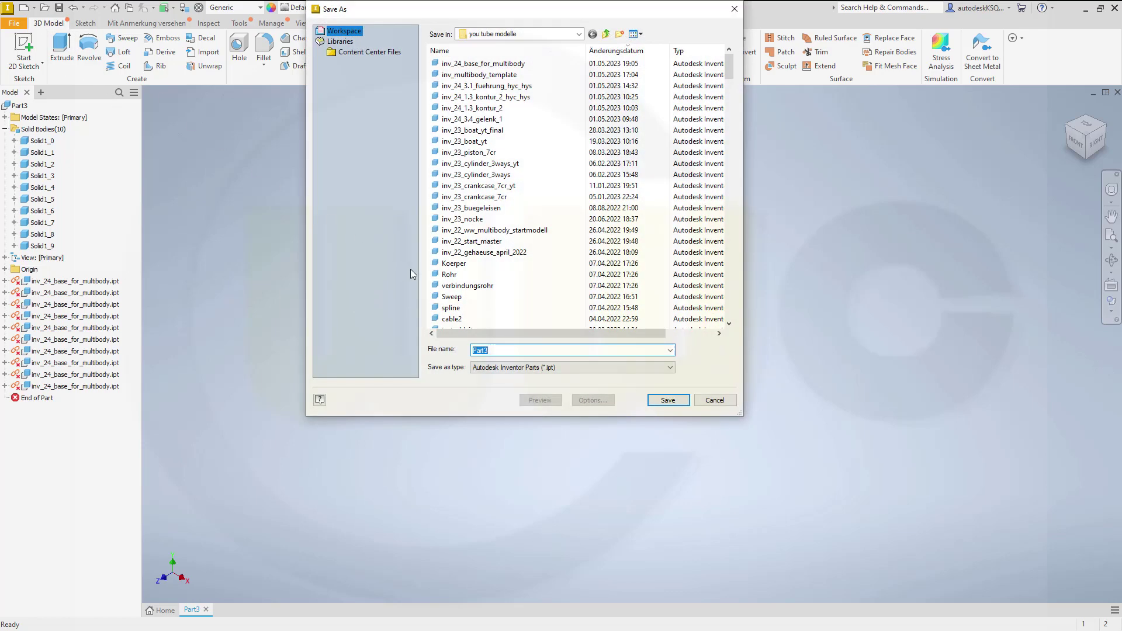
{"action": "left_click", "coordinate": [483, 63]}
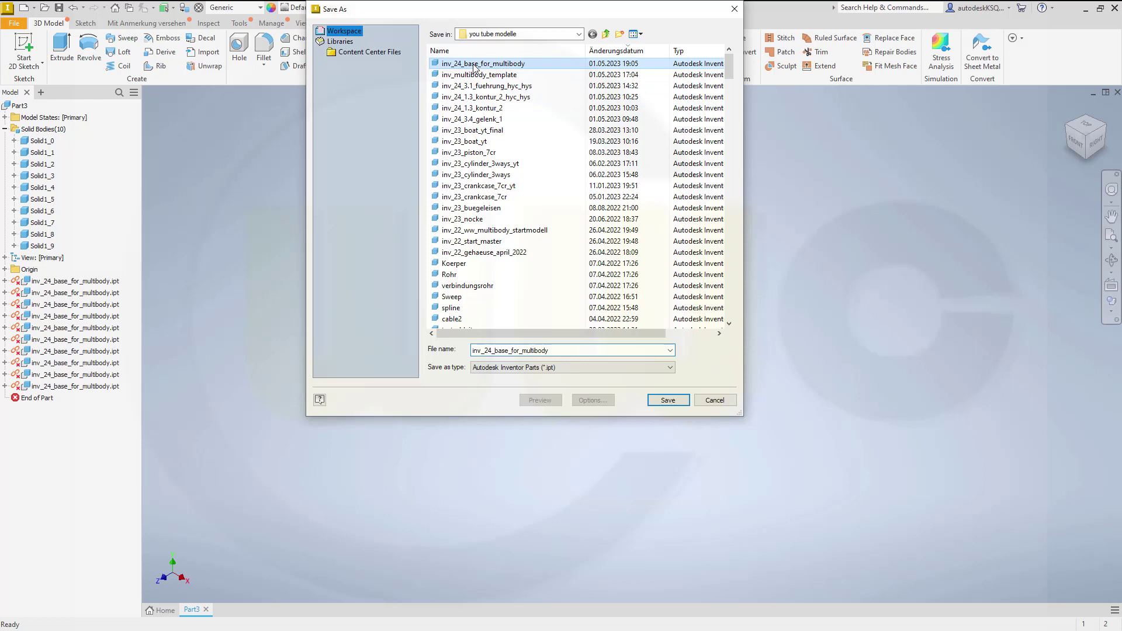
{"action": "left_click", "coordinate": [498, 351]}
{"action": "left_click", "coordinate": [497, 351]}
{"action": "left_click_drag", "start_coordinate": [495, 351], "coordinate": [520, 349]}
{"action": "key", "text": "BackSpace"}
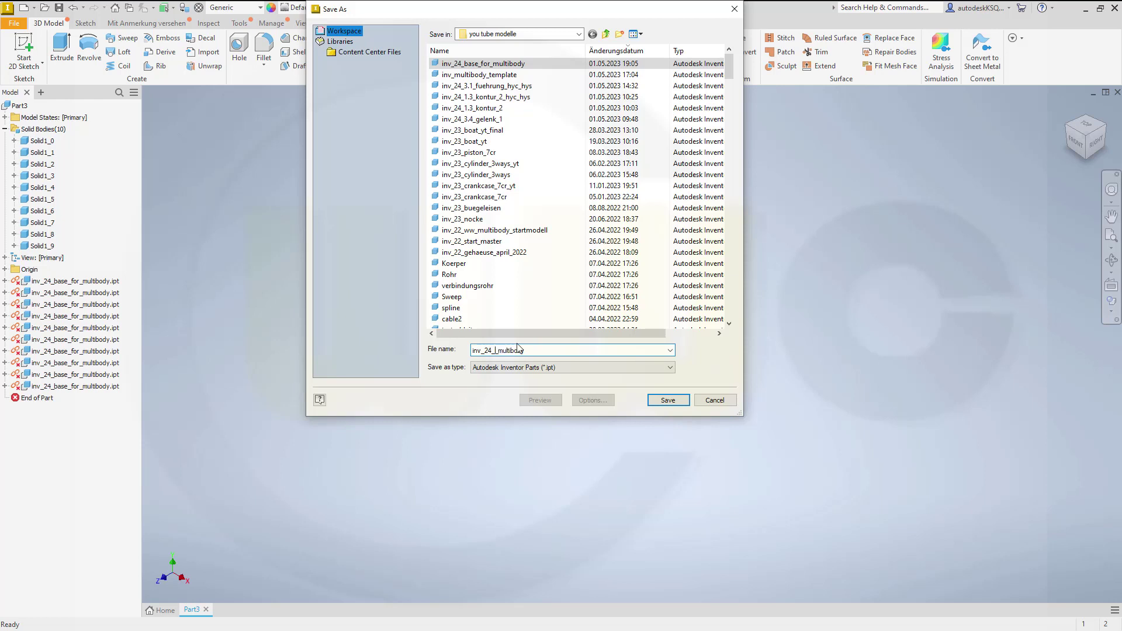
{"action": "key", "text": "BackSpace"}
{"action": "type", "text": "10_"}
{"action": "key", "text": "Return"}
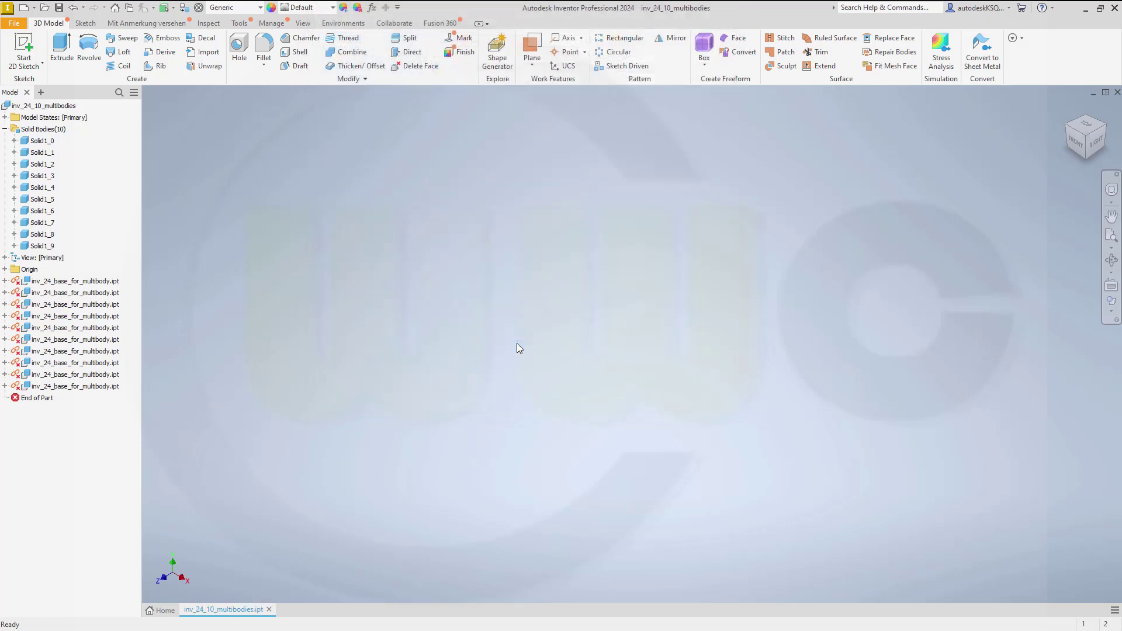
Close the multibody part and create Part4 from the Metric Standard (mm).ipt template
{"action": "left_click", "coordinate": [1117, 92]}
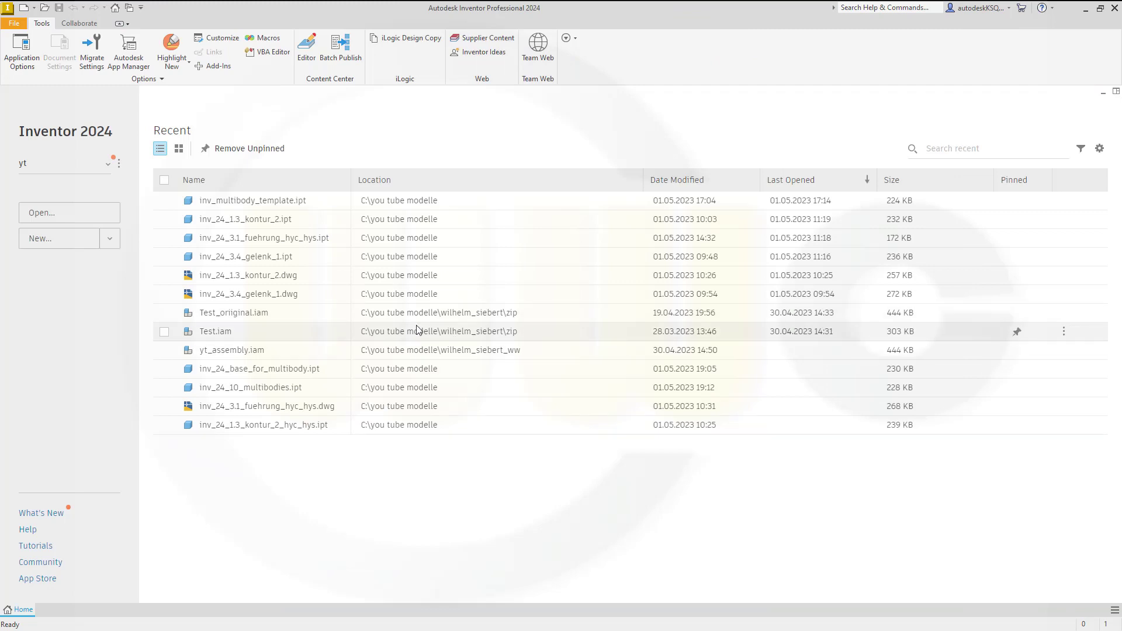
{"action": "left_click", "coordinate": [51, 238]}
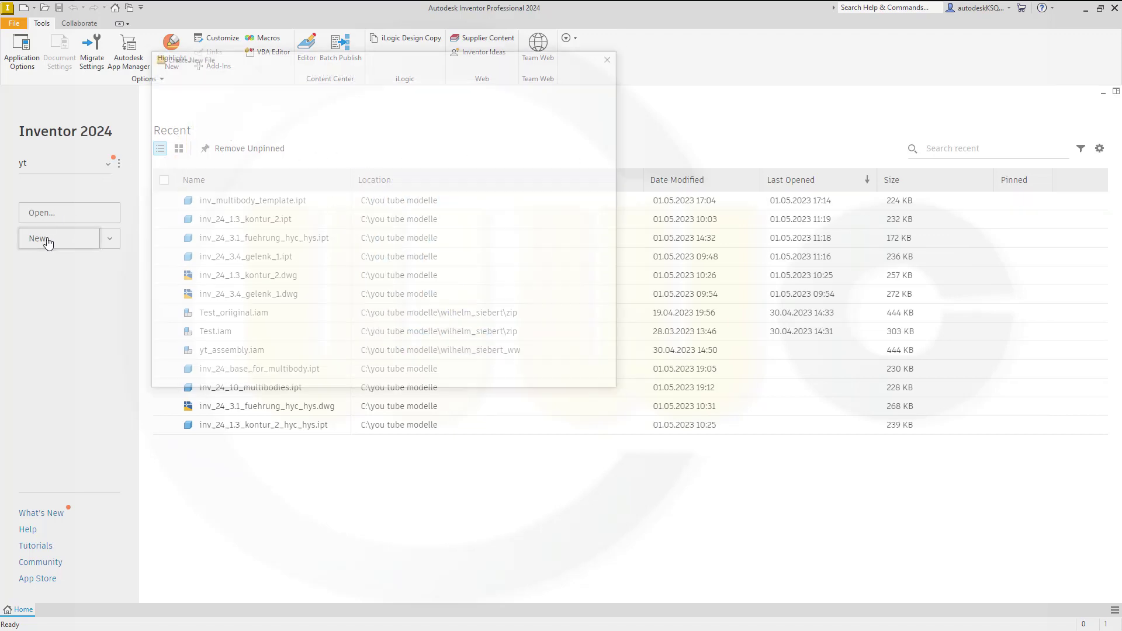
{"action": "left_click", "coordinate": [452, 114]}
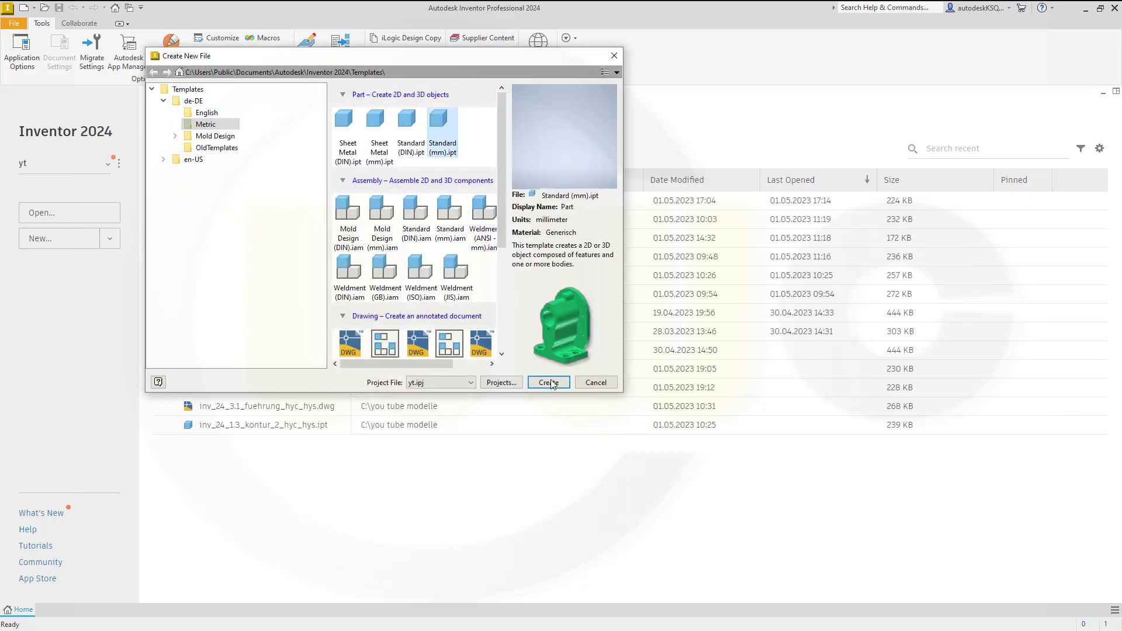
{"action": "left_click", "coordinate": [550, 383]}
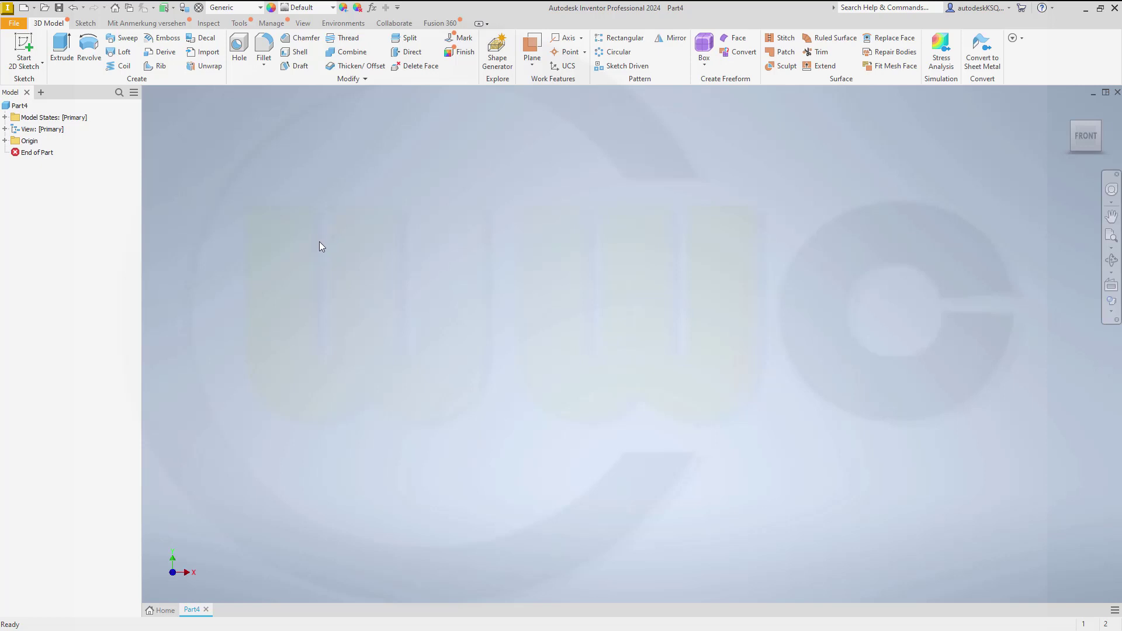
Derive inv_24_10_multibodies.ipt into the part with default settings, accepting the base component save
{"action": "left_click", "coordinate": [163, 54]}
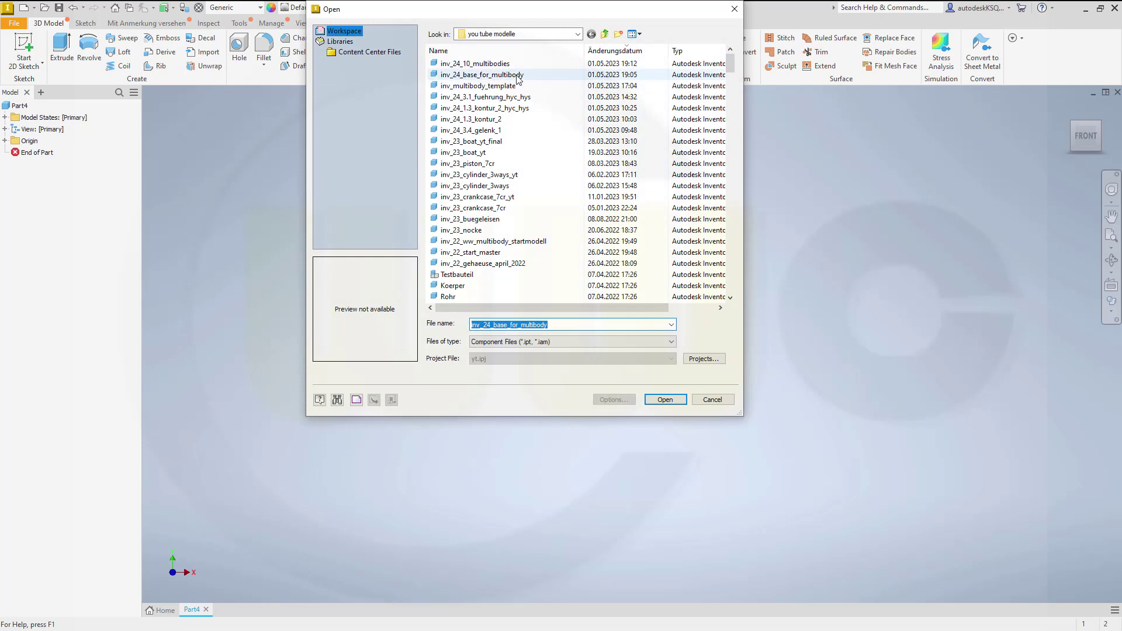
{"action": "left_click", "coordinate": [487, 65]}
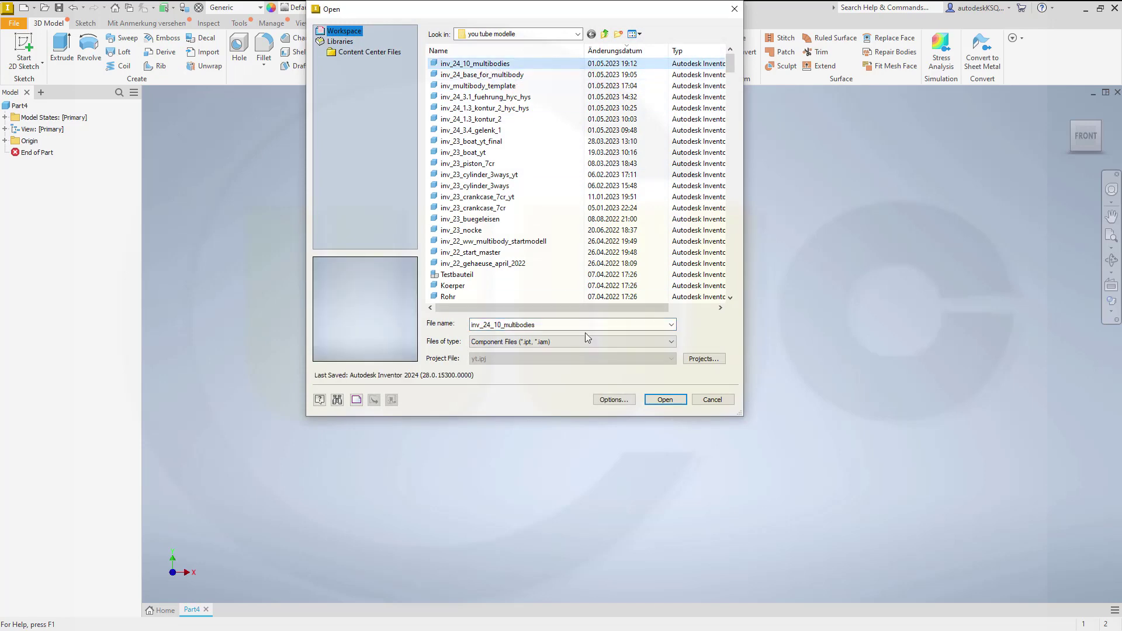
{"action": "left_click", "coordinate": [665, 399]}
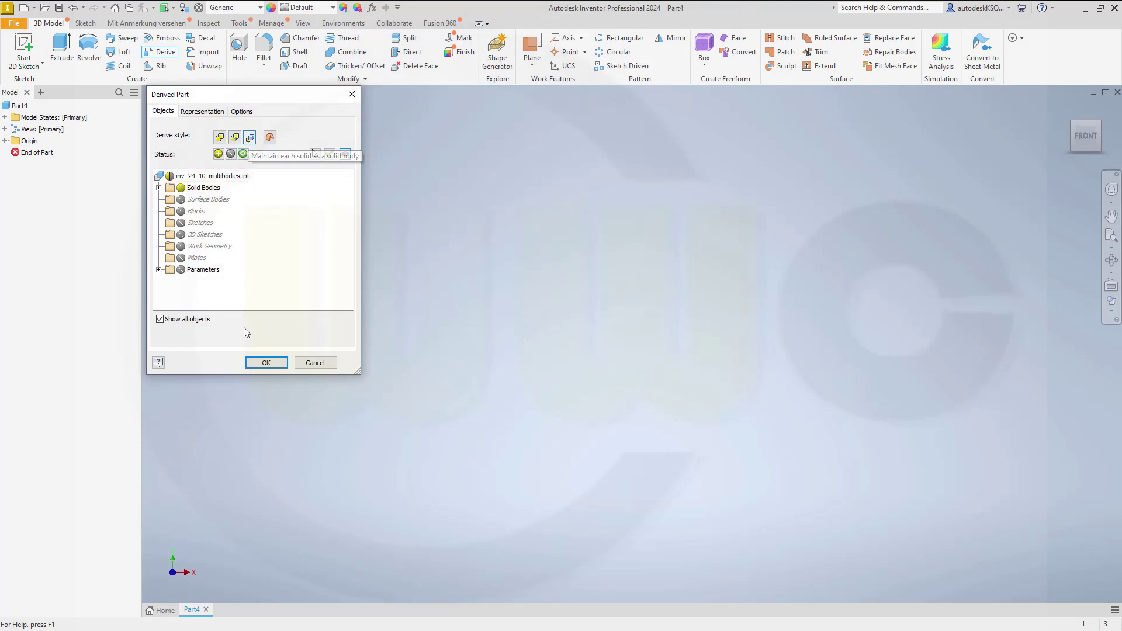
{"action": "left_click", "coordinate": [265, 363]}
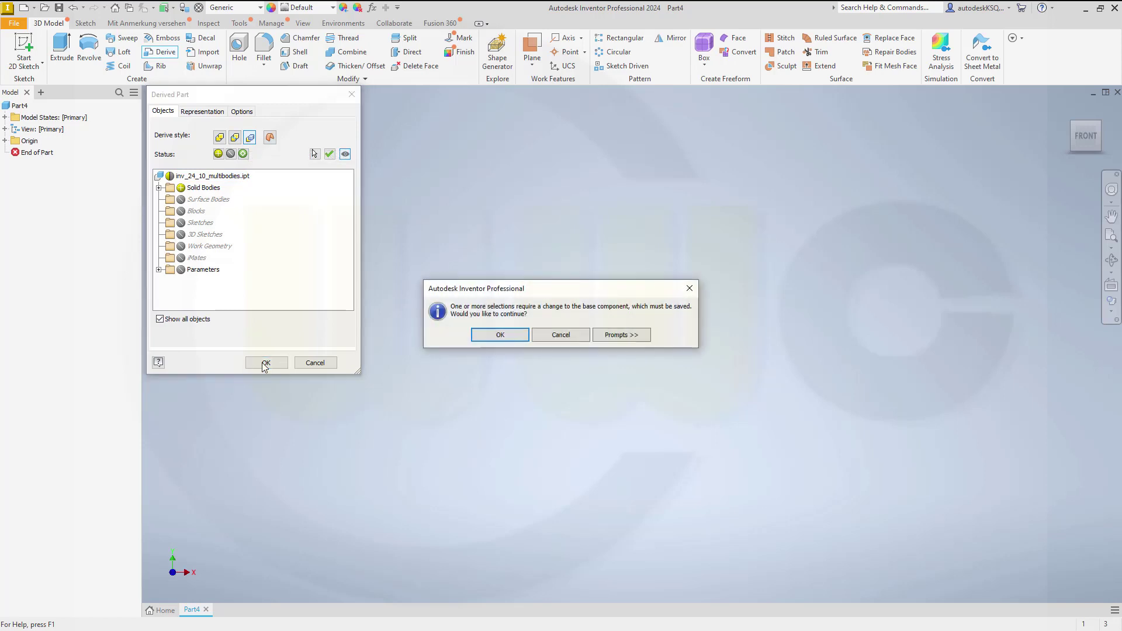
{"action": "left_click", "coordinate": [499, 335]}
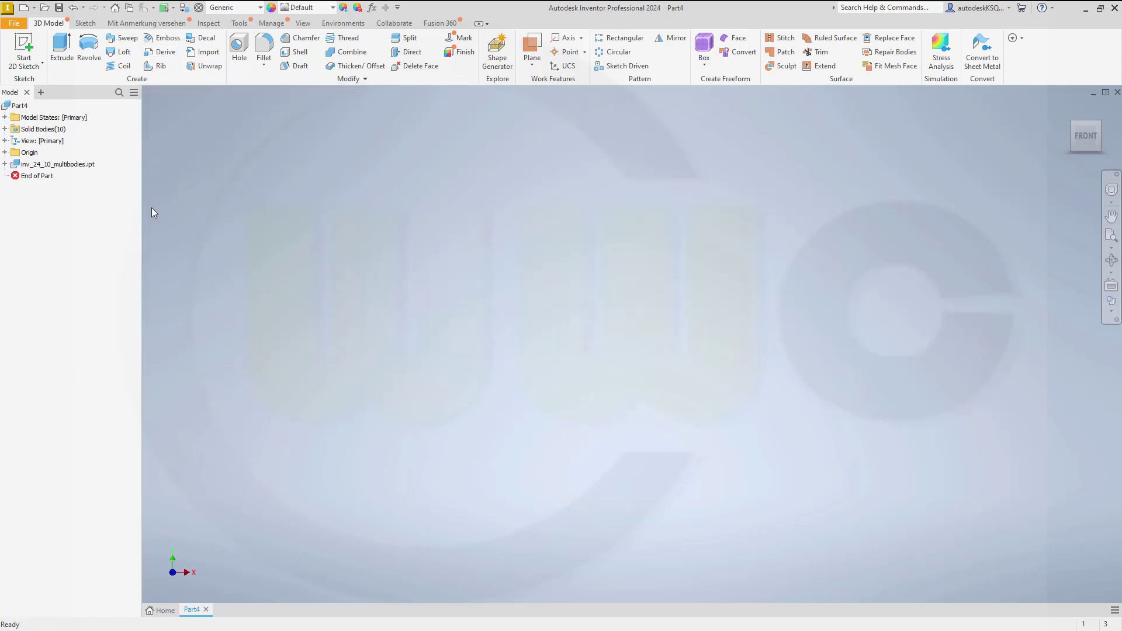
Expand Solid Bodies(10), then break the inv_24_10_multibodies.ipt node's link with its base component
{"action": "left_click", "coordinate": [5, 129]}
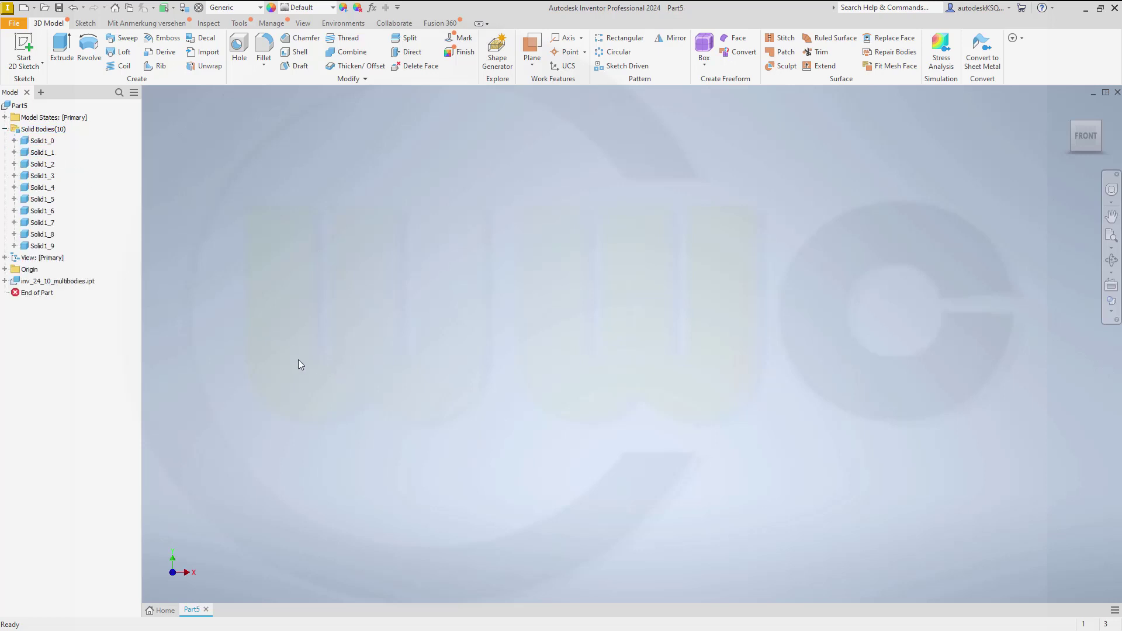
{"action": "right_click", "coordinate": [74, 283]}
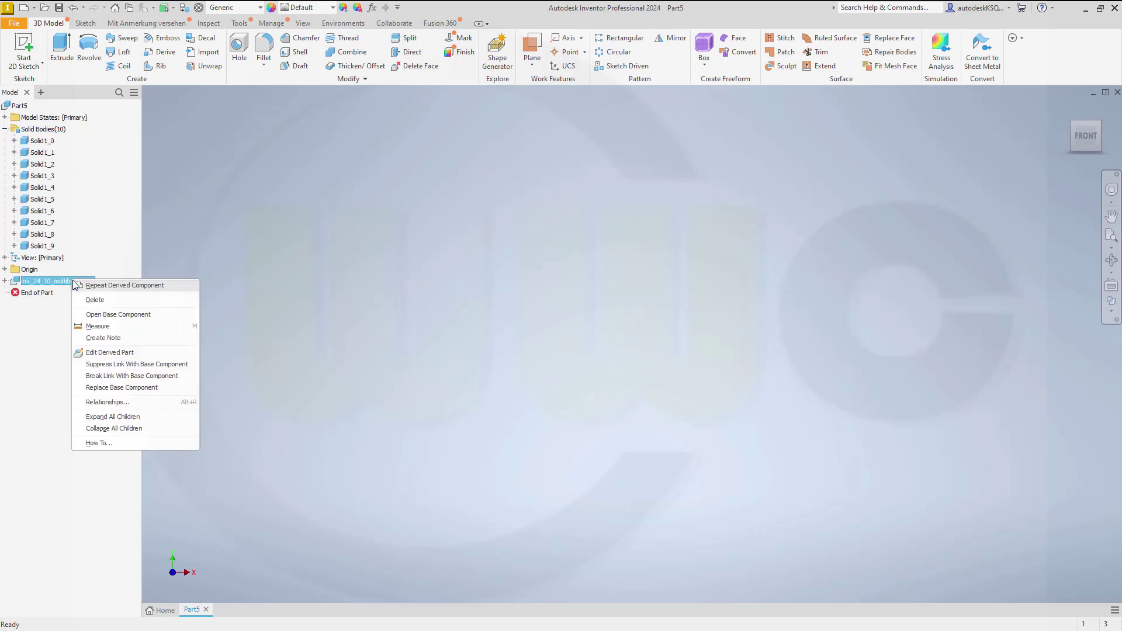
{"action": "left_click", "coordinate": [136, 376]}
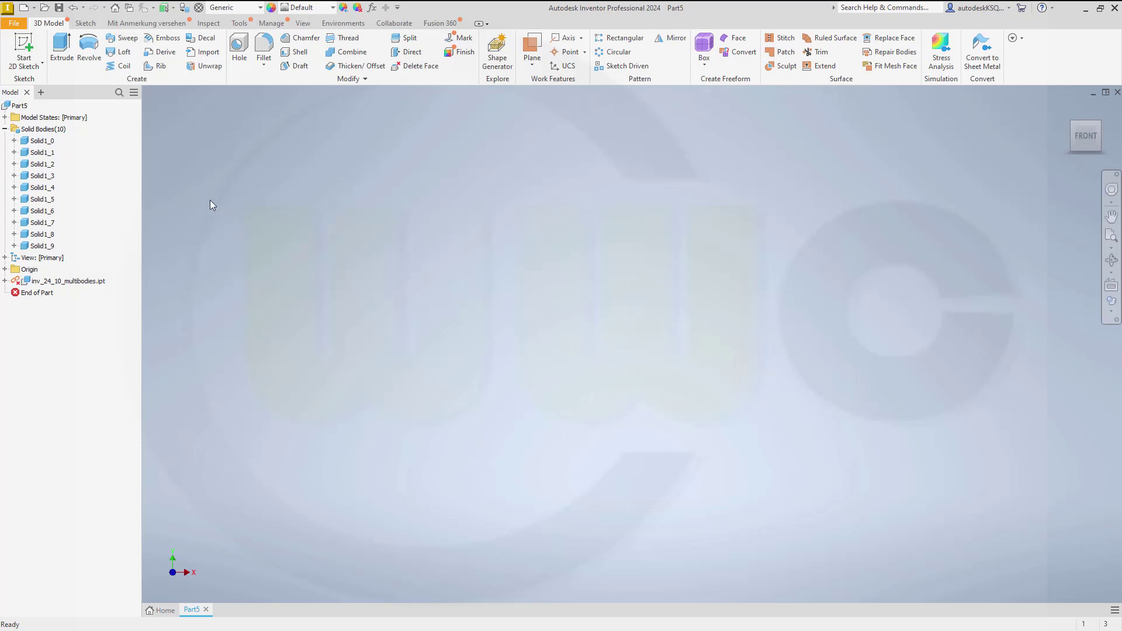
Save a template copy named multibody_start in Templates > de-DE > Metric, confirming the save
{"action": "left_click", "coordinate": [14, 24]}
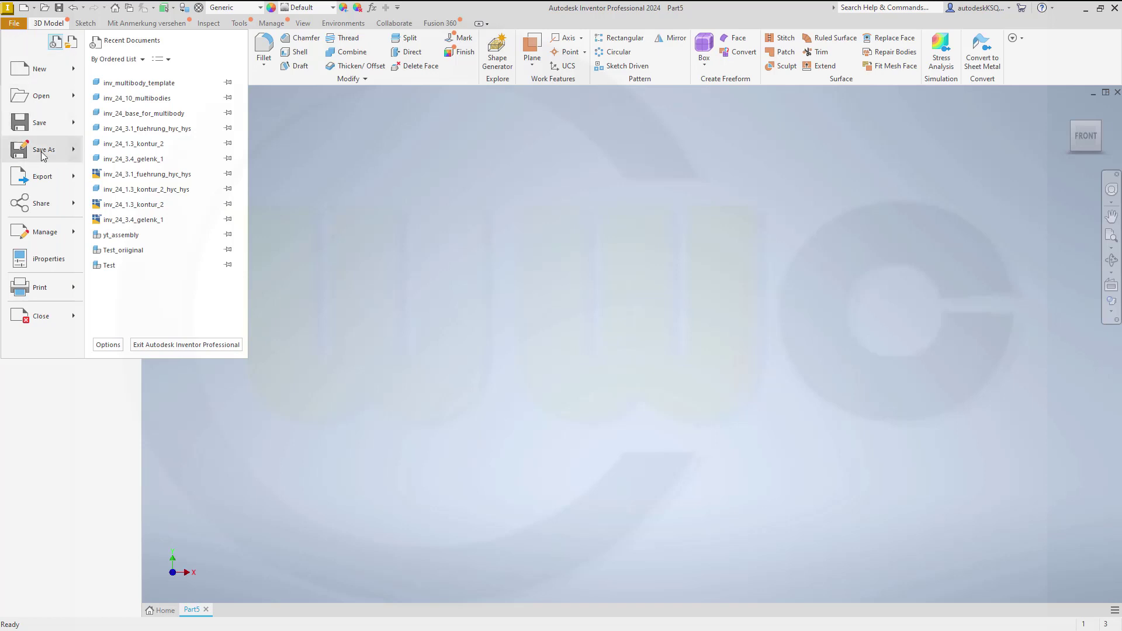
{"action": "mouse_move", "coordinate": [42, 153]}
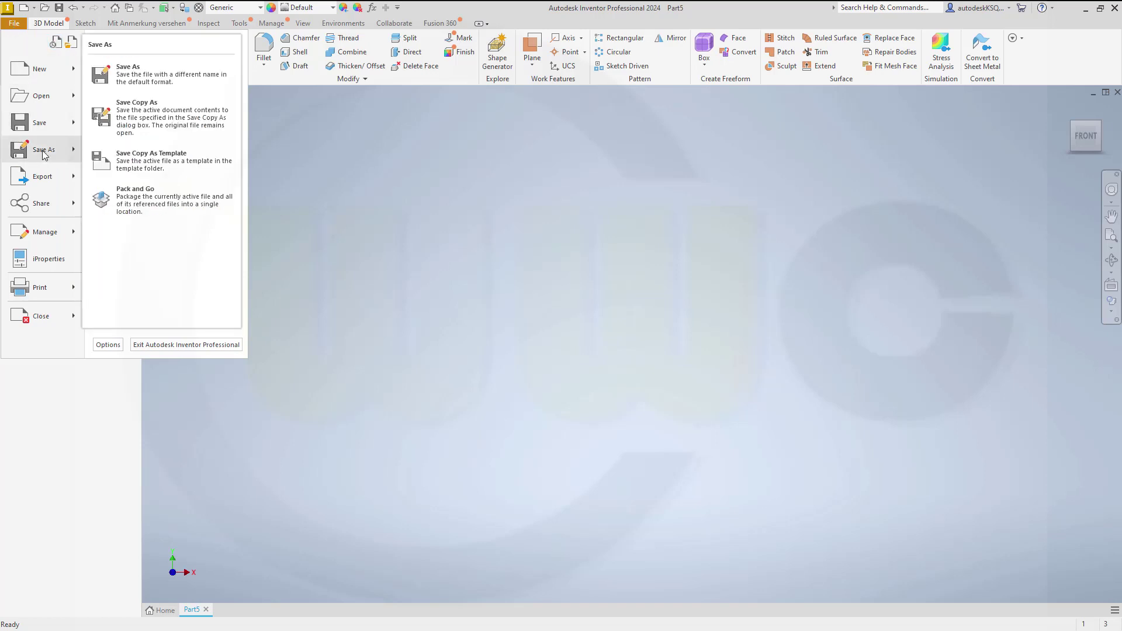
{"action": "left_click", "coordinate": [177, 164]}
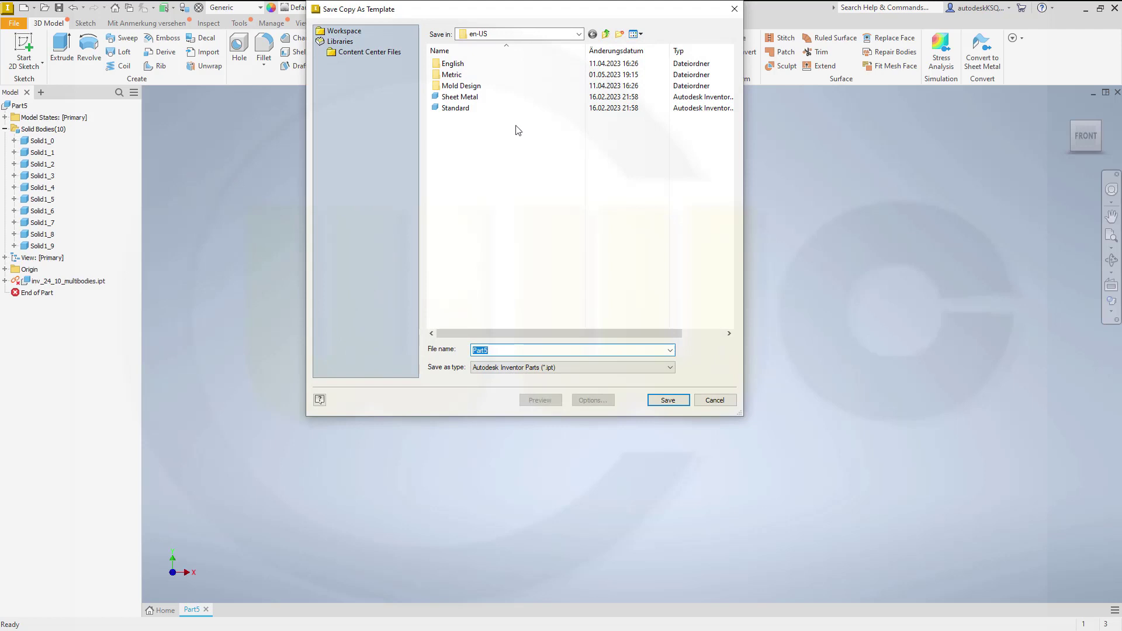
{"action": "left_click", "coordinate": [607, 36]}
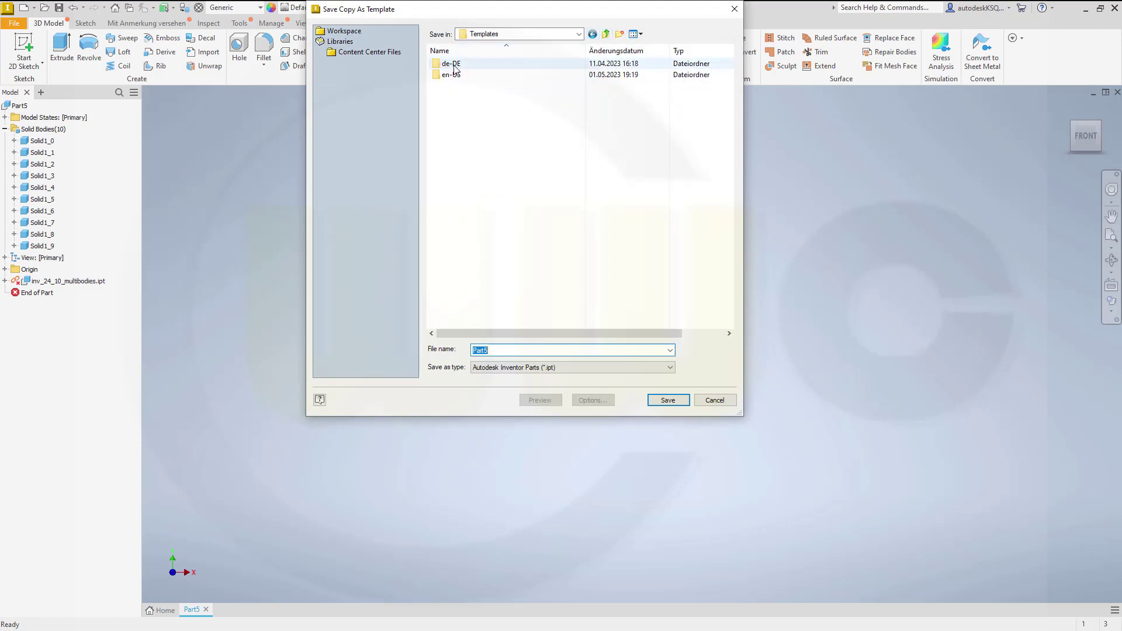
{"action": "double_click", "coordinate": [456, 65]}
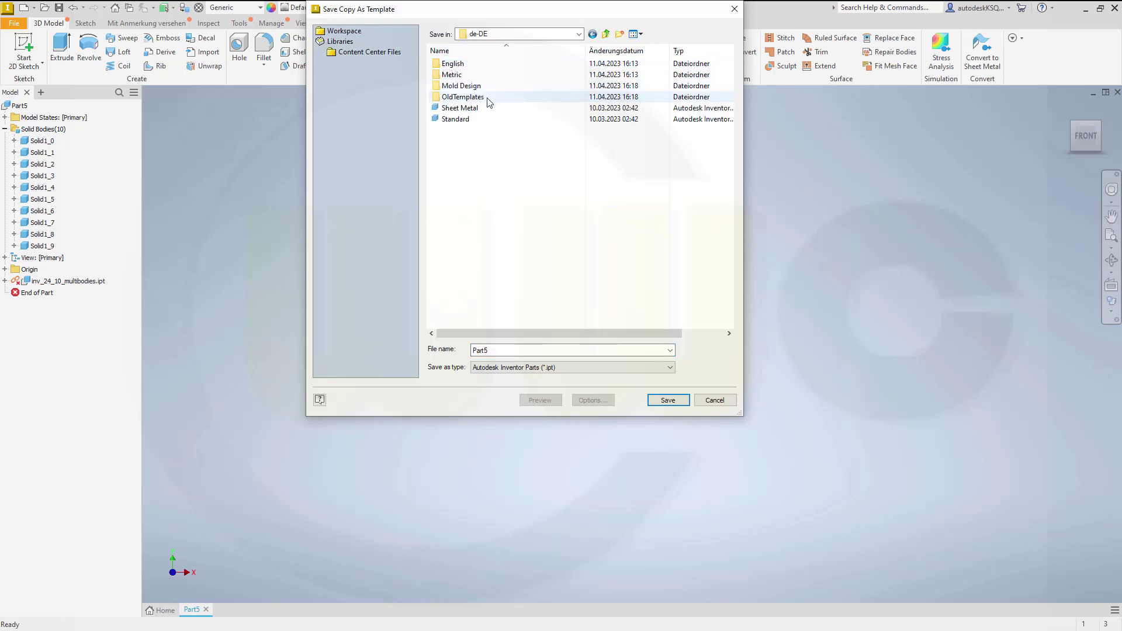
{"action": "left_click", "coordinate": [449, 78]}
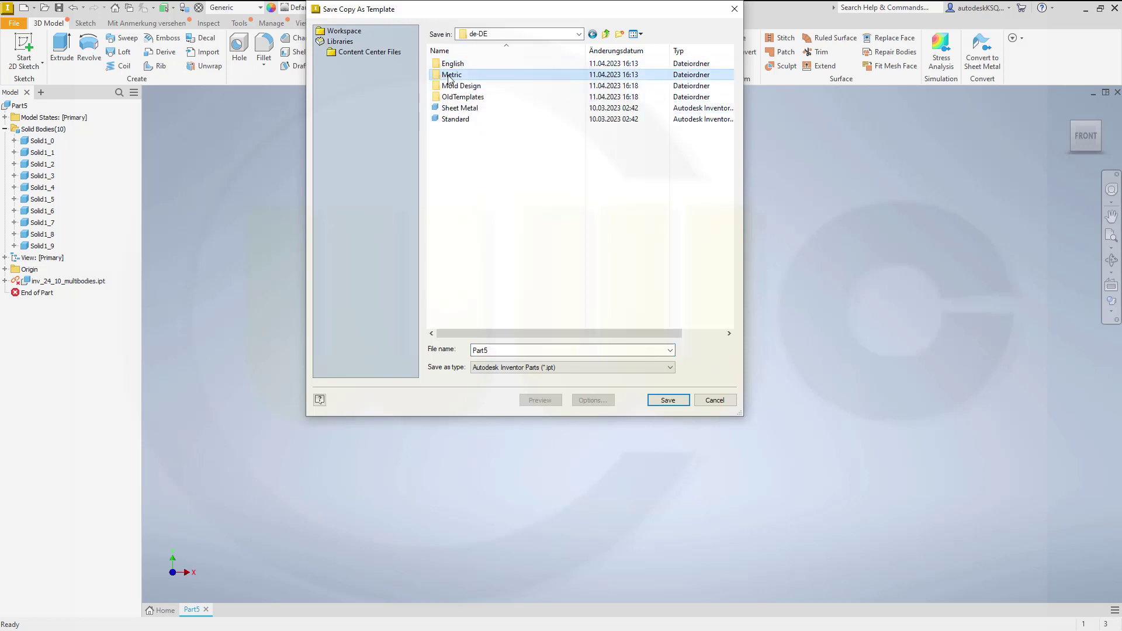
{"action": "double_click", "coordinate": [449, 76]}
{"action": "double_click", "coordinate": [501, 349]}
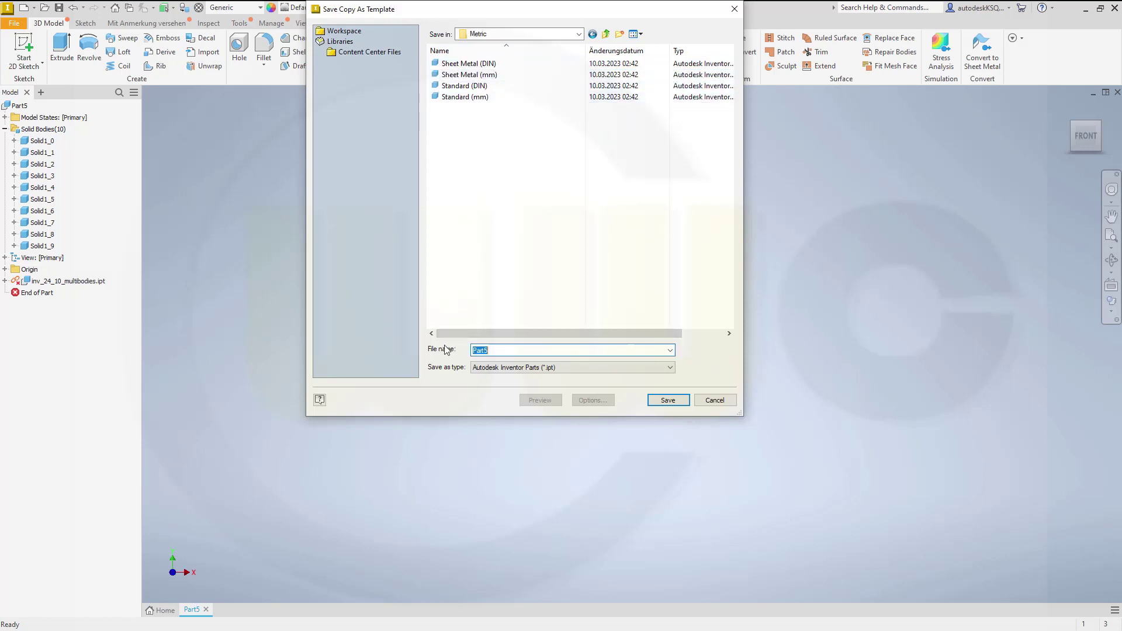
{"action": "type", "text": "multibody_st"}
{"action": "left_click", "coordinate": [669, 402]}
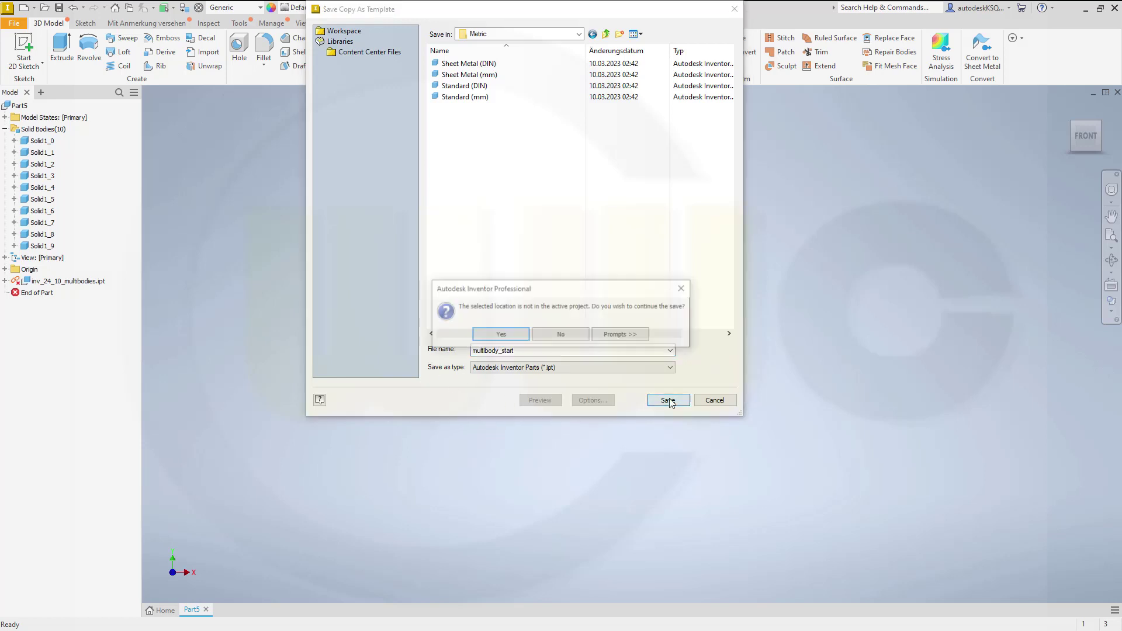
{"action": "left_click", "coordinate": [501, 335]}
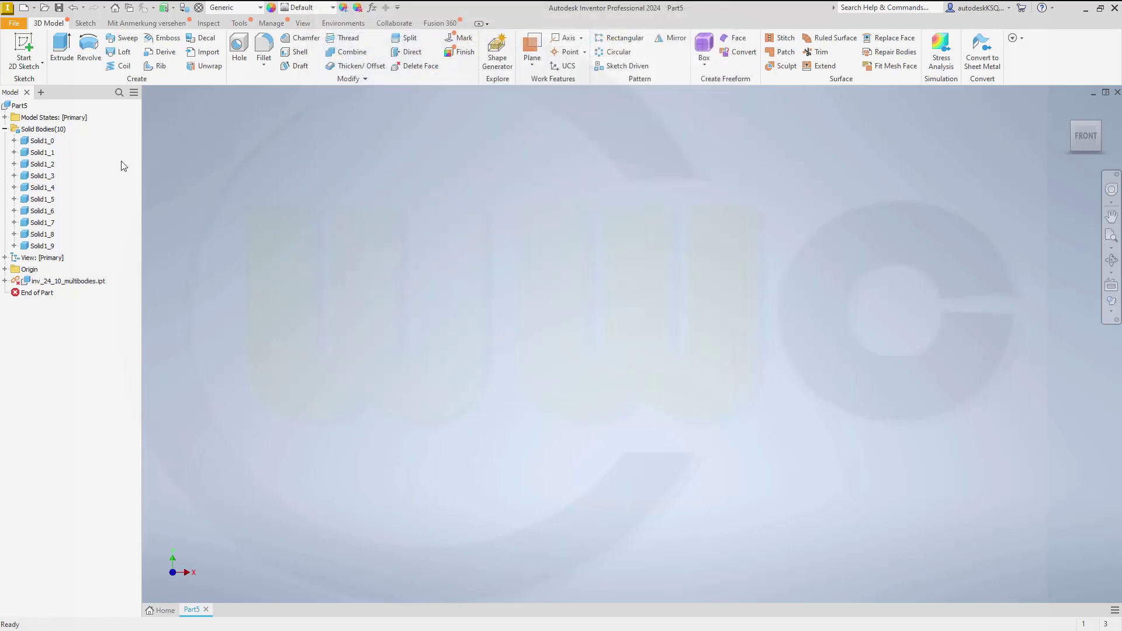
Close Part5 without saving and create a new part from the Metric multibody_start.ipt template
{"action": "left_click", "coordinate": [1117, 93]}
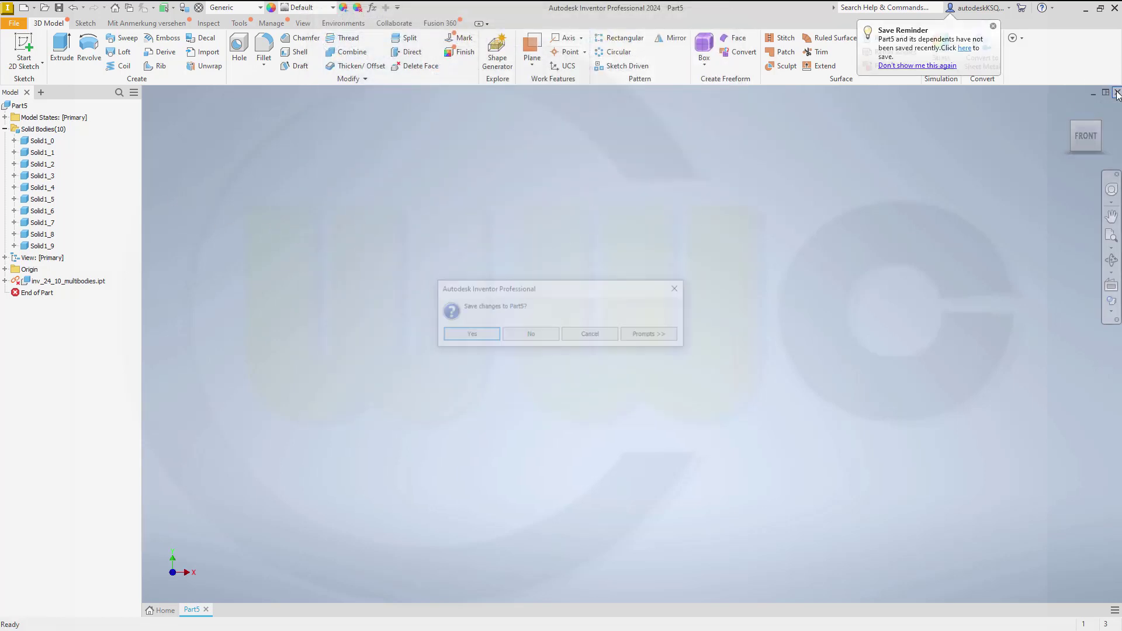
{"action": "left_click", "coordinate": [531, 334]}
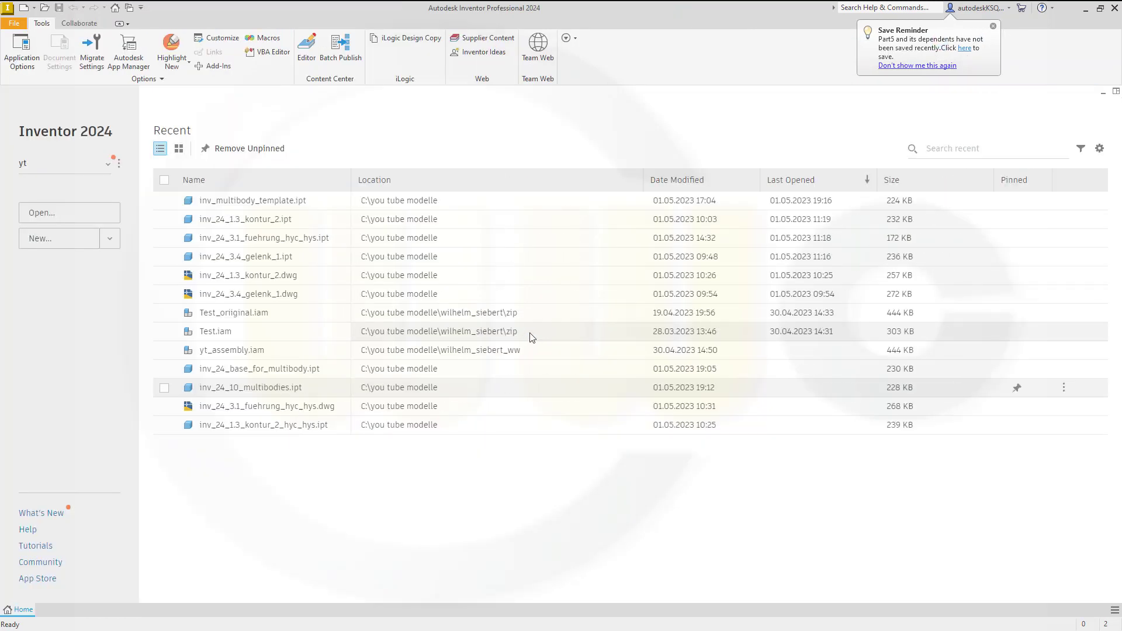
{"action": "left_click", "coordinate": [47, 243]}
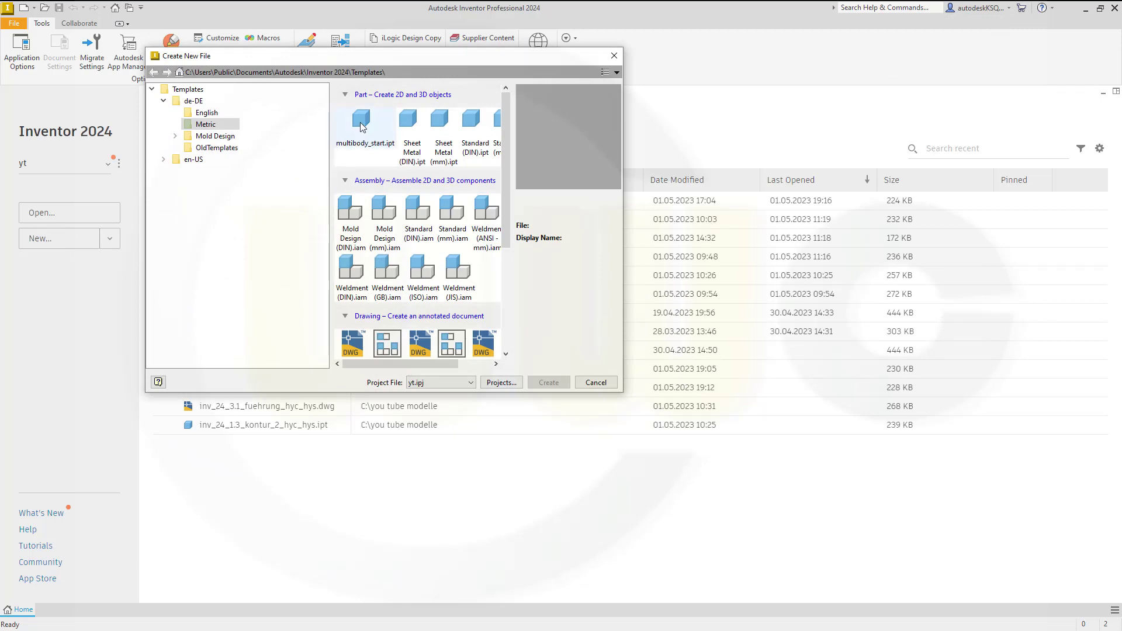
{"action": "left_click", "coordinate": [362, 124]}
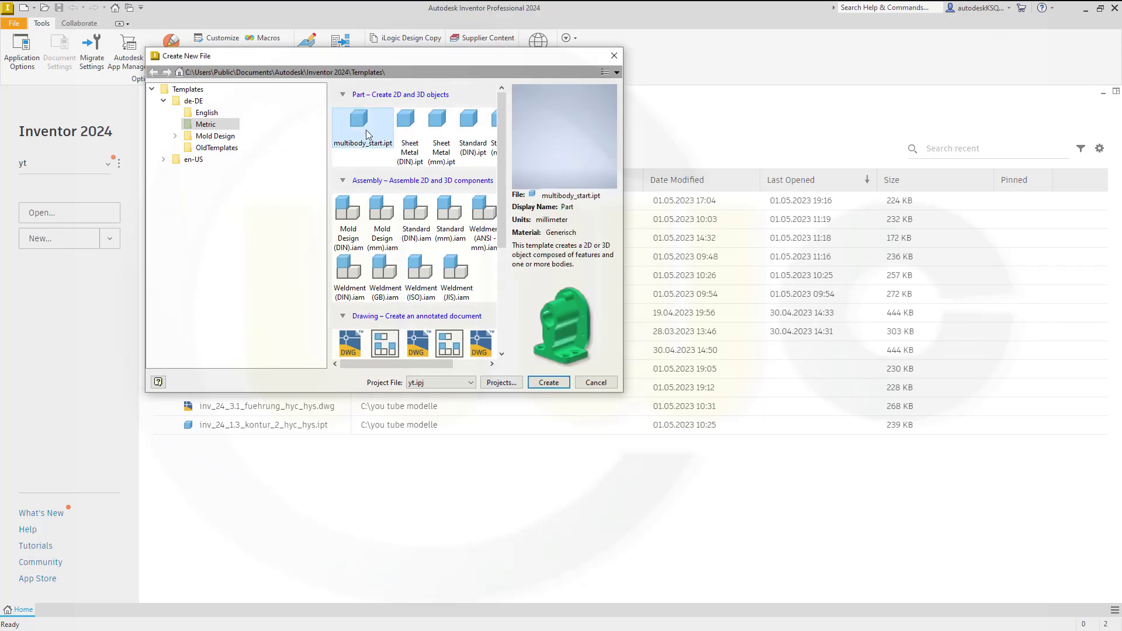
{"action": "left_click", "coordinate": [550, 383]}
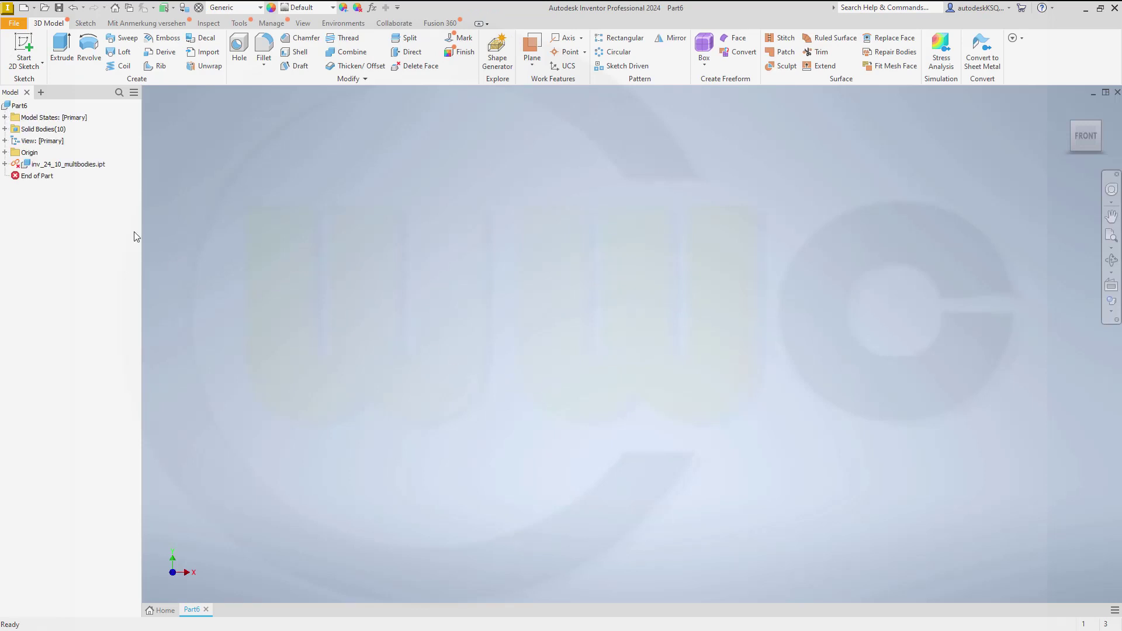
Expand Solid Bodies(10) in Part6 to show Solid1_0 through Solid1_9
{"action": "left_click", "coordinate": [5, 129]}
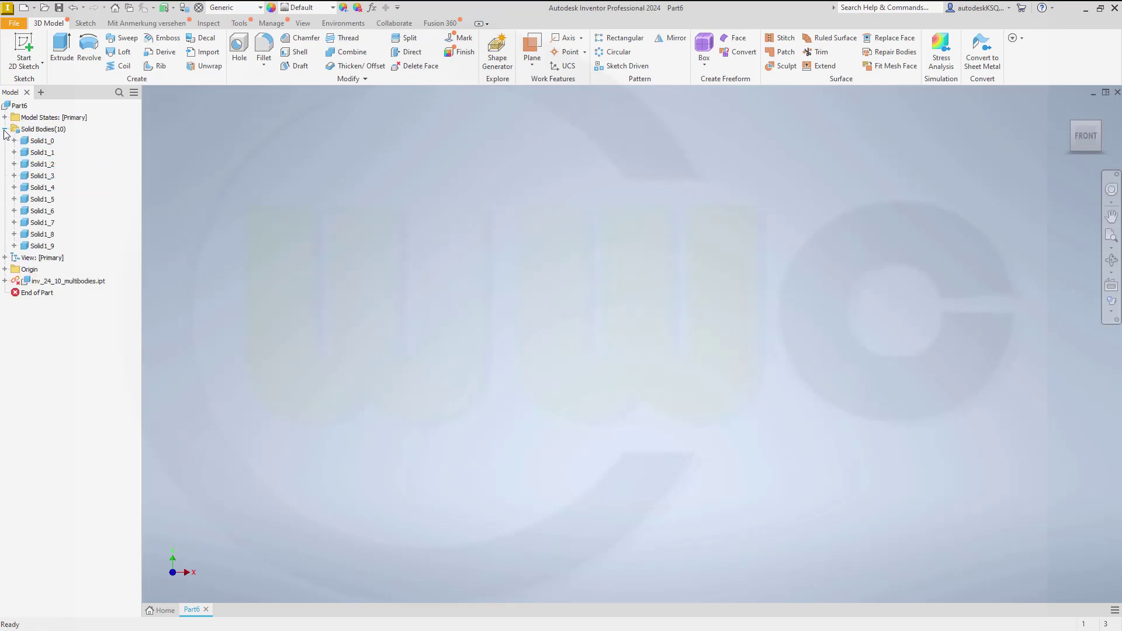